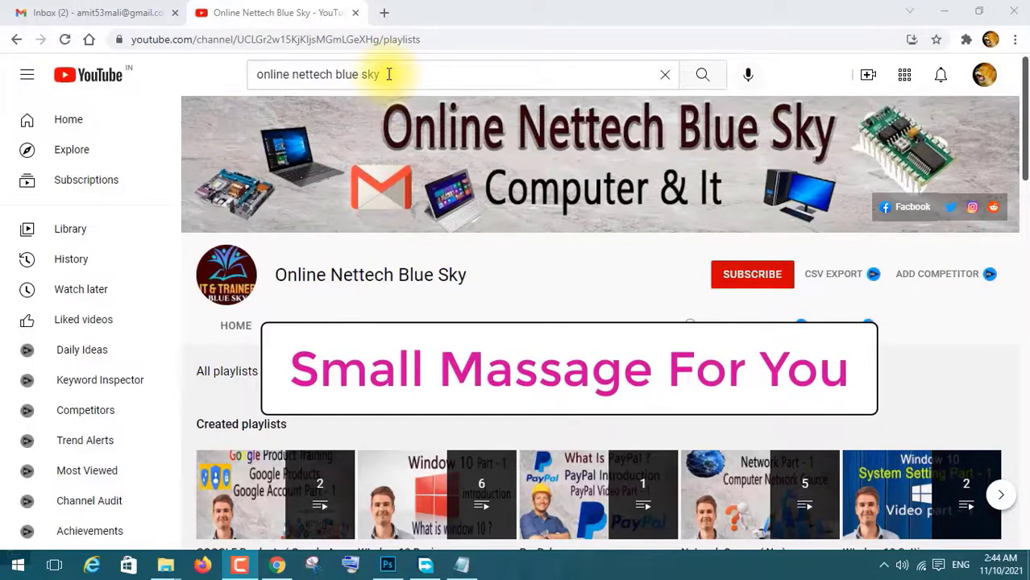
# Search YouTube for "online nettech blue sky" and open the Online Nettech Blue Sky channel.
pyautogui.moveTo(389, 74); pyautogui.dragTo(241, 74)
pyautogui.click(298, 78)
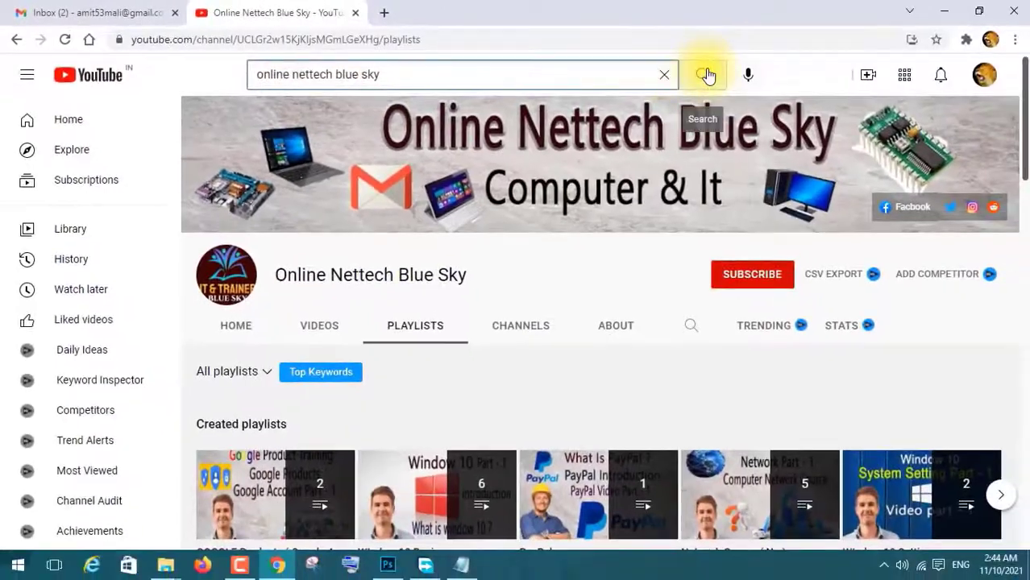
pyautogui.click(707, 75)
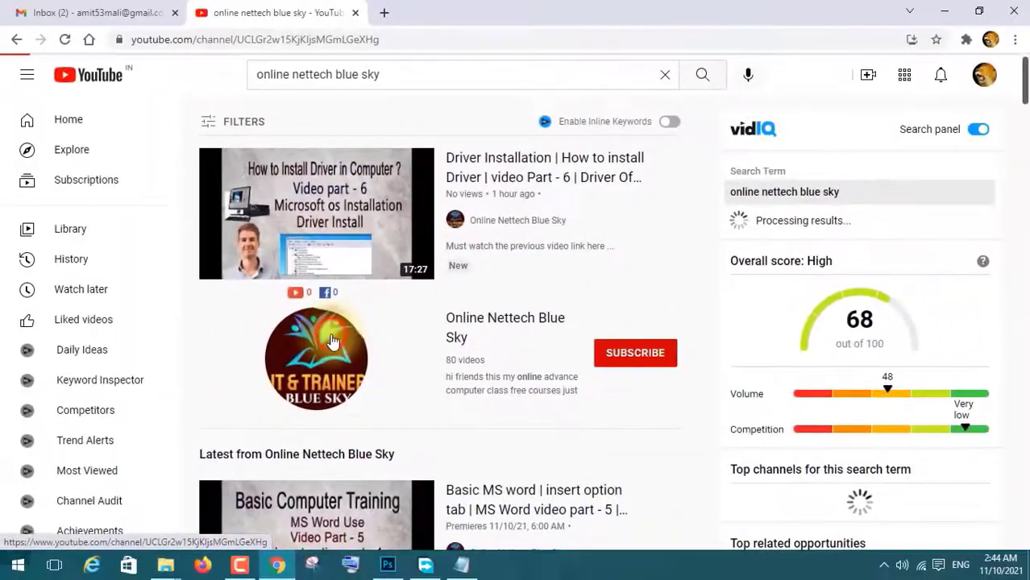
pyautogui.click(332, 342)
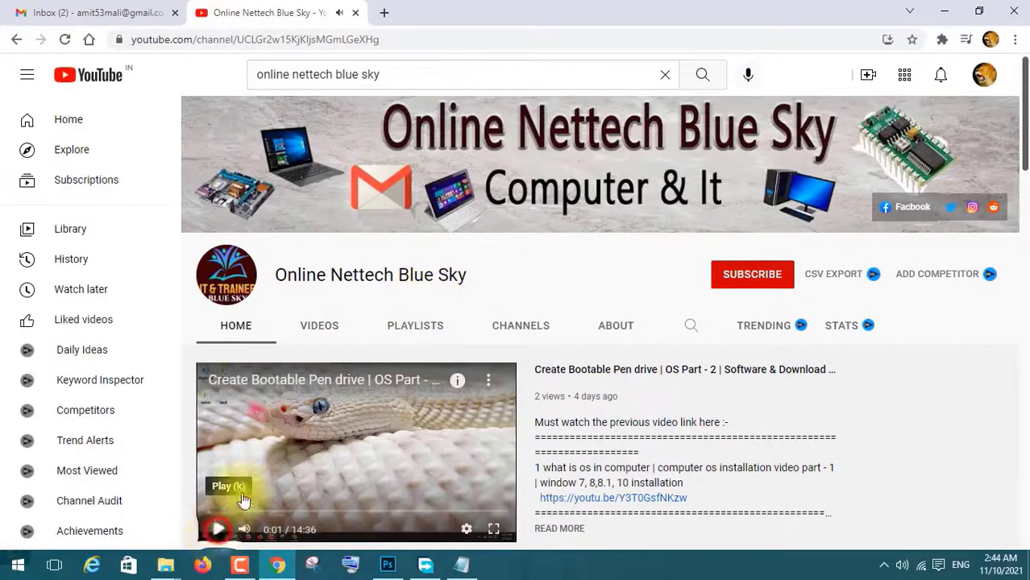
# Look over the channel's home page and browse its playlists down to the Computer iportant Cource section.
pyautogui.scroll(-1, 430, 437)
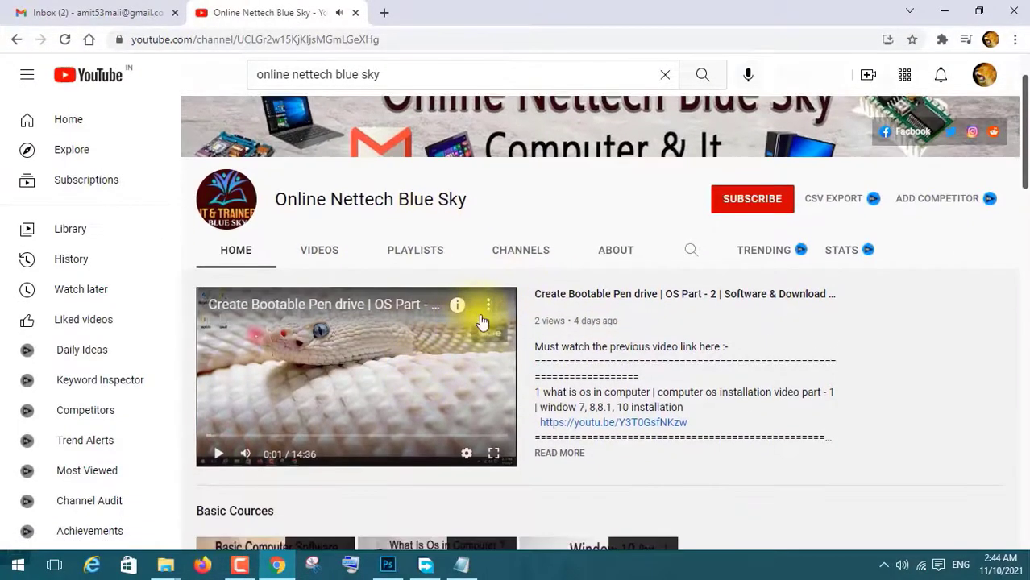
pyautogui.scroll(1, 238, 193)
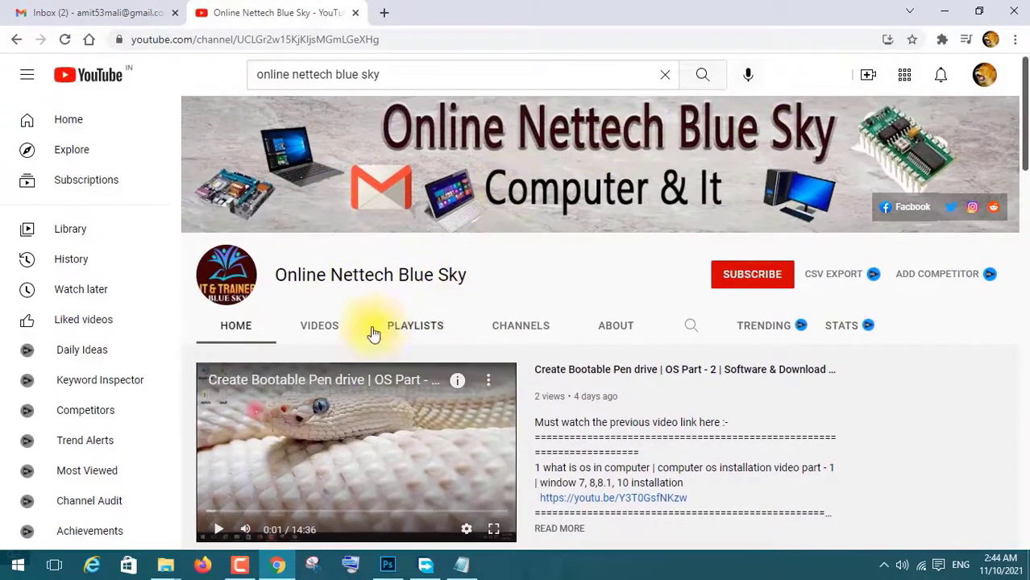
pyautogui.scroll(-1, 419, 333)
pyautogui.scroll(1, 485, 291)
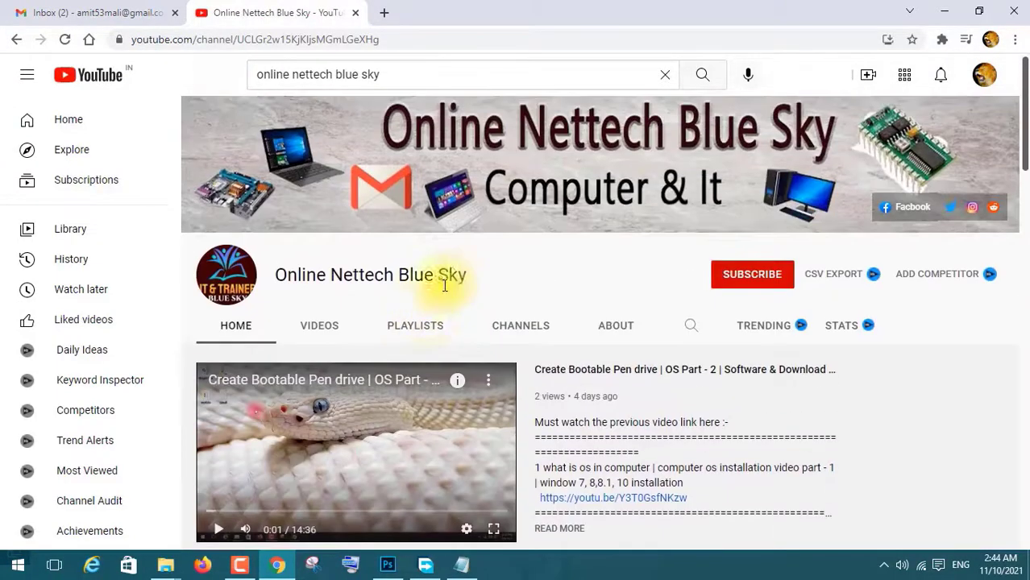
pyautogui.scroll(-2, 427, 330)
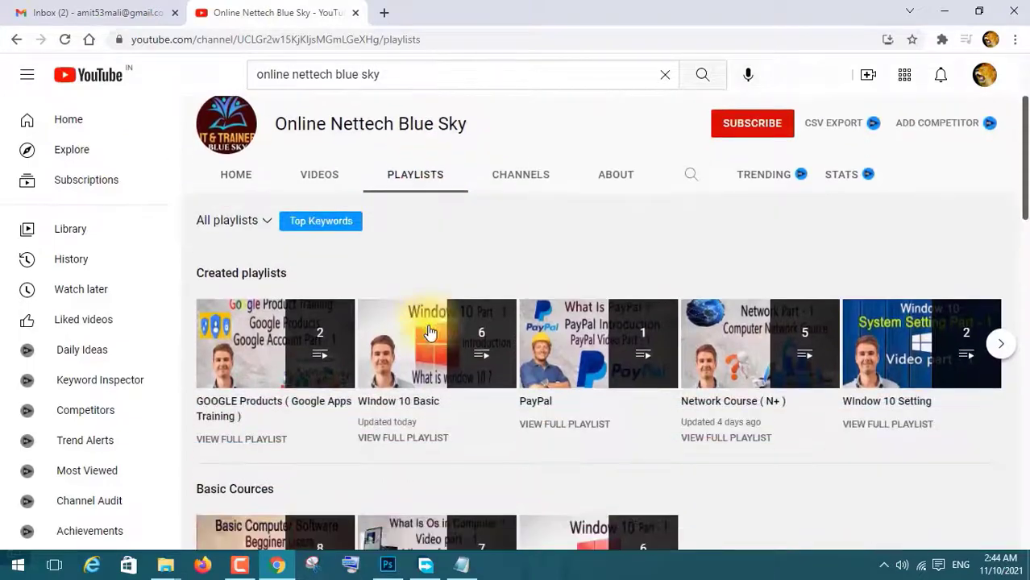
pyautogui.scroll(-1, 430, 338)
pyautogui.scroll(-6, 604, 379)
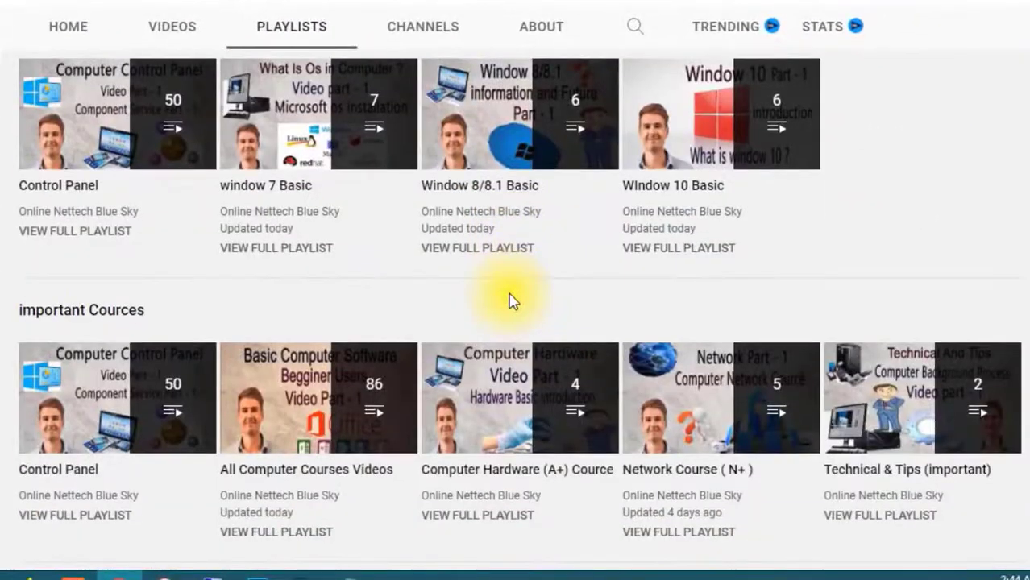
pyautogui.scroll(-5, 490, 292)
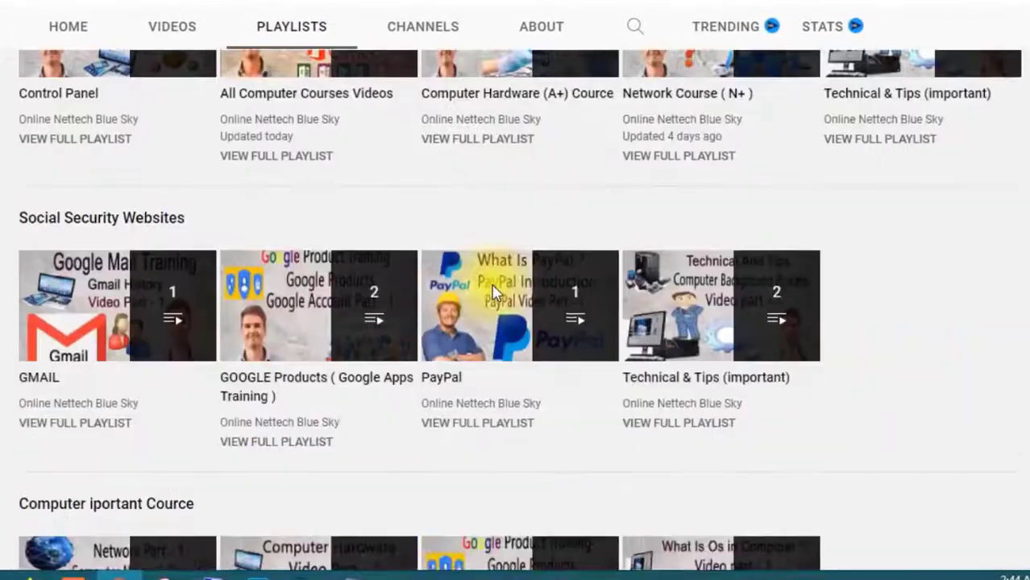
pyautogui.scroll(-4, 492, 297)
pyautogui.scroll(-2, 492, 294)
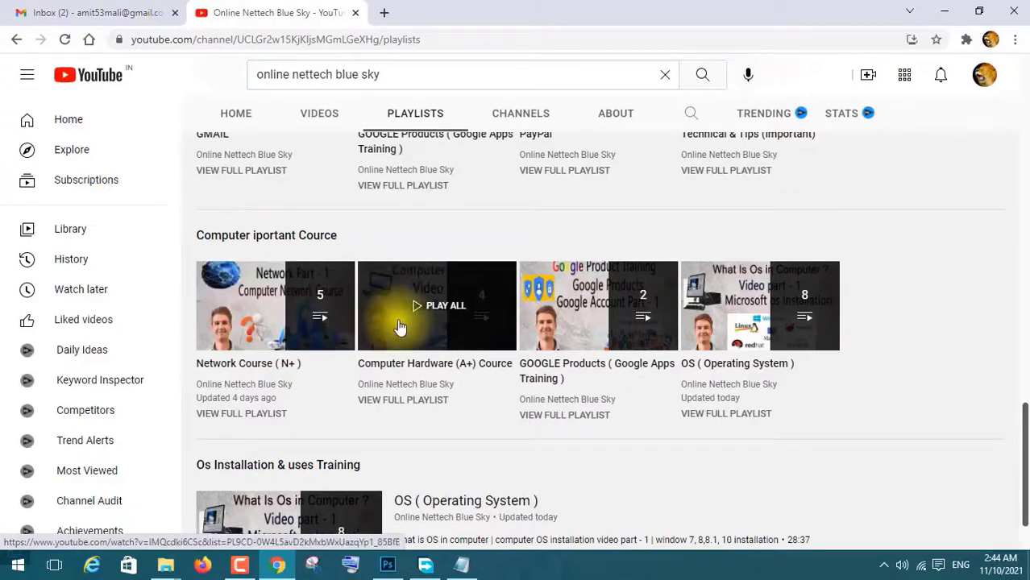
# Play the Control Panel playlist from the important Cources section and pause its first video.
pyautogui.scroll(3, 474, 458)
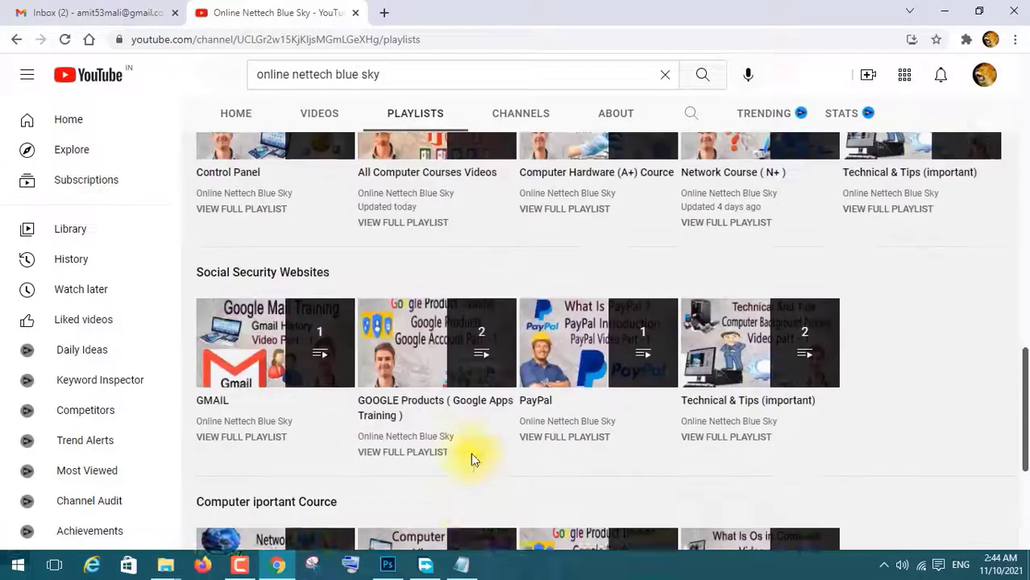
pyautogui.scroll(2, 474, 458)
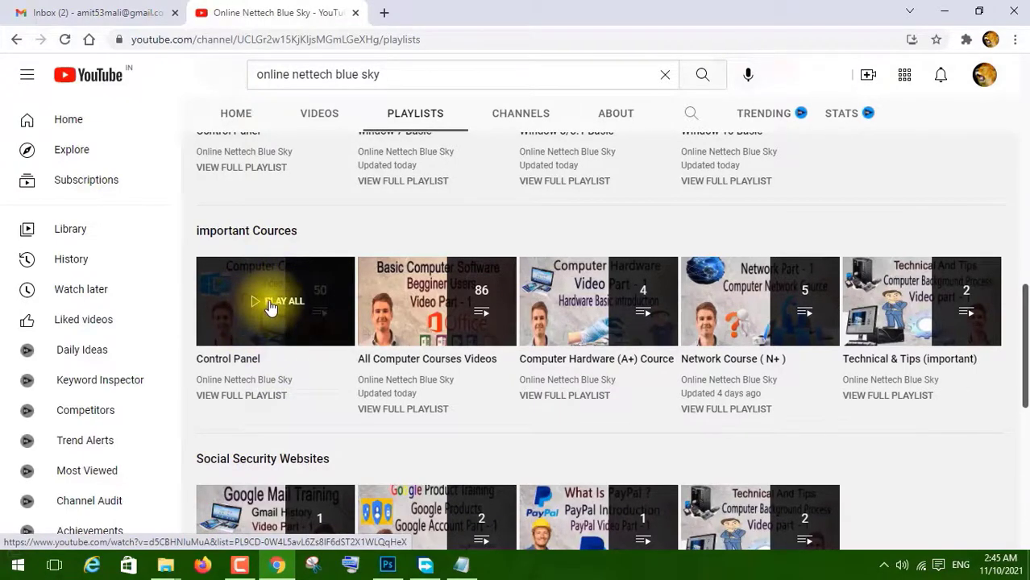
pyautogui.click(271, 309)
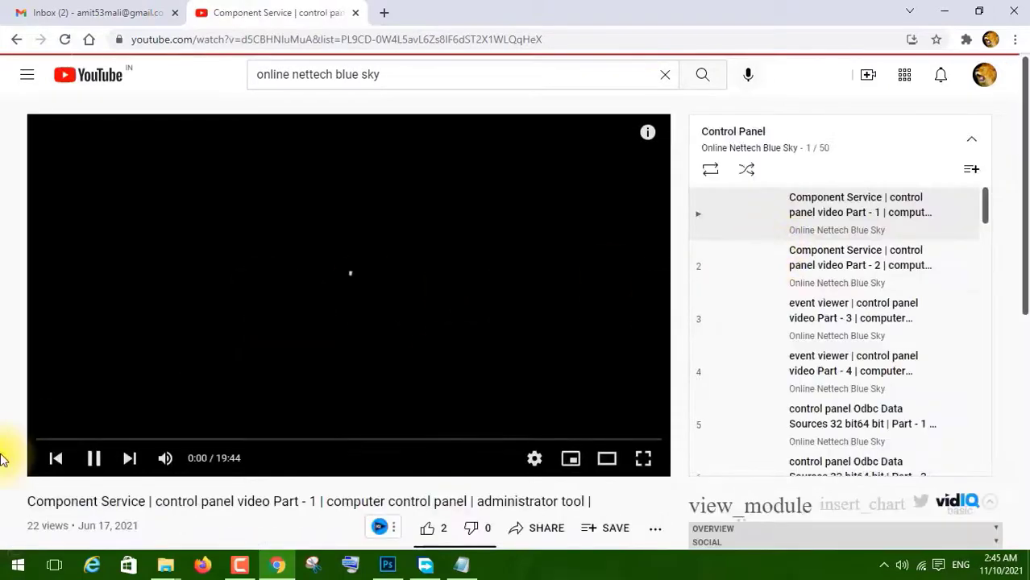
pyautogui.click(93, 457)
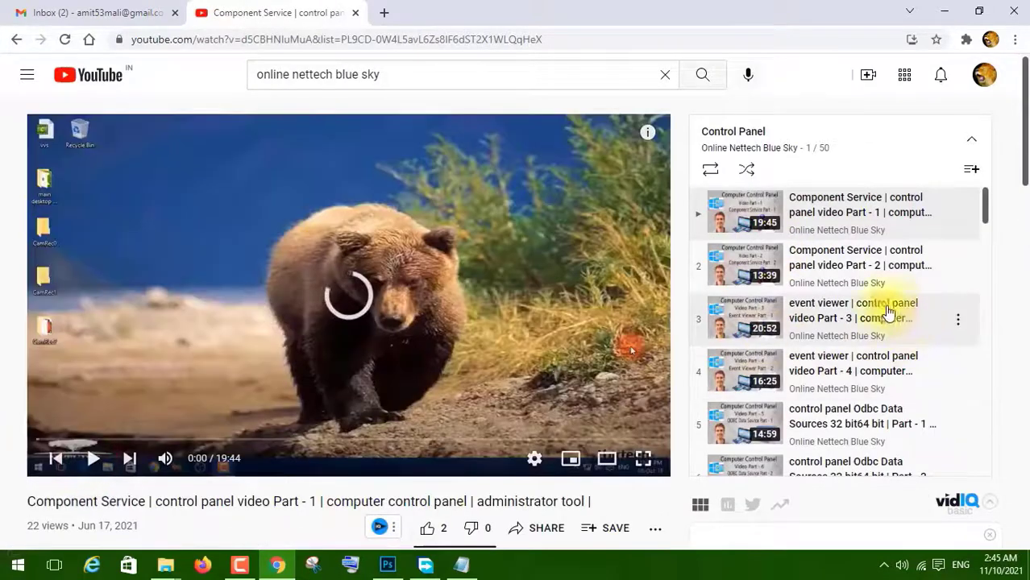
# Look through the Control Panel playlist to its last video, return to the channel's playlists and close the miniplayer.
pyautogui.scroll(-9, 798, 298)
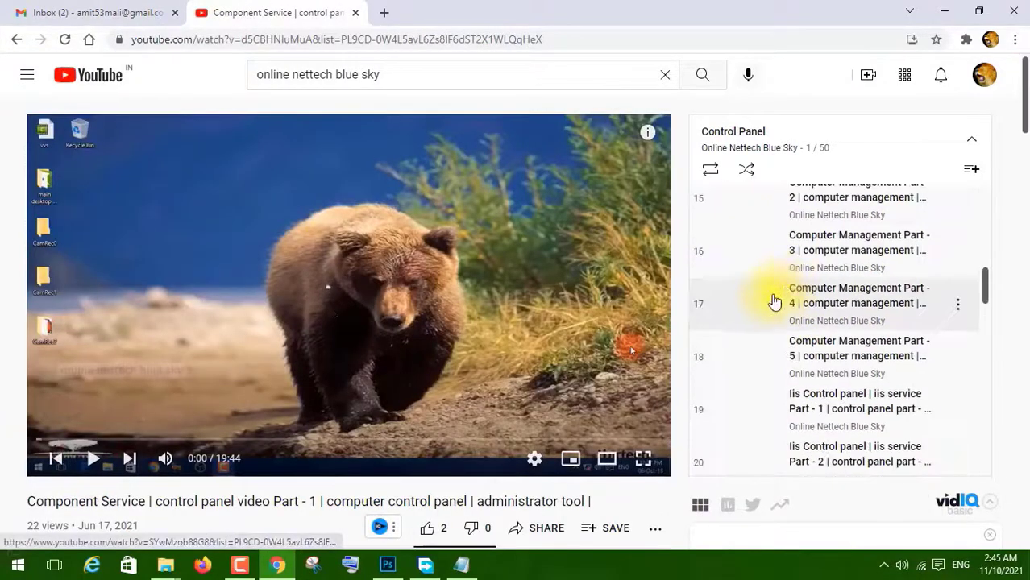
pyautogui.scroll(-7, 773, 307)
pyautogui.scroll(2, 775, 312)
pyautogui.scroll(-12, 778, 314)
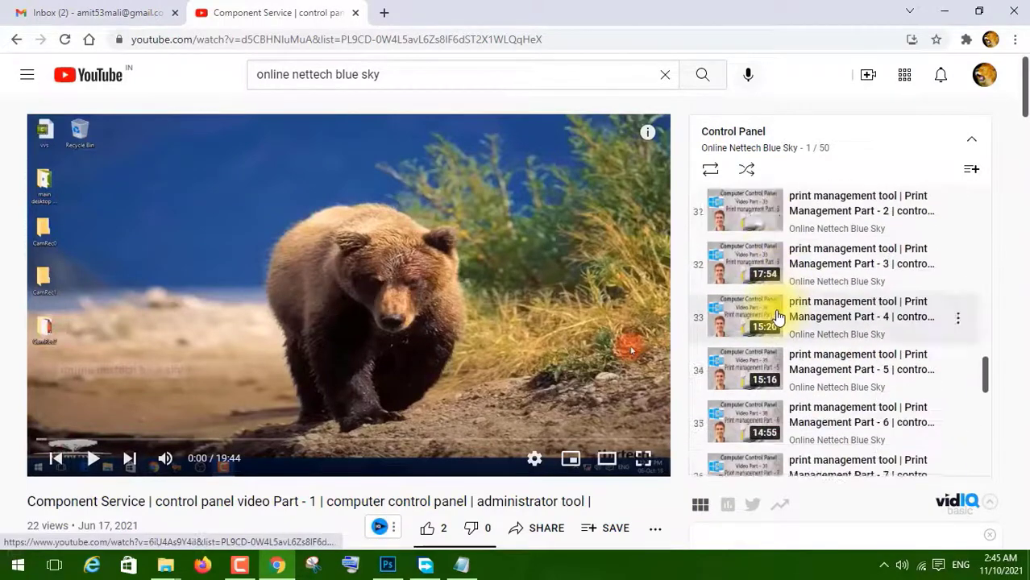
pyautogui.scroll(-3, 782, 359)
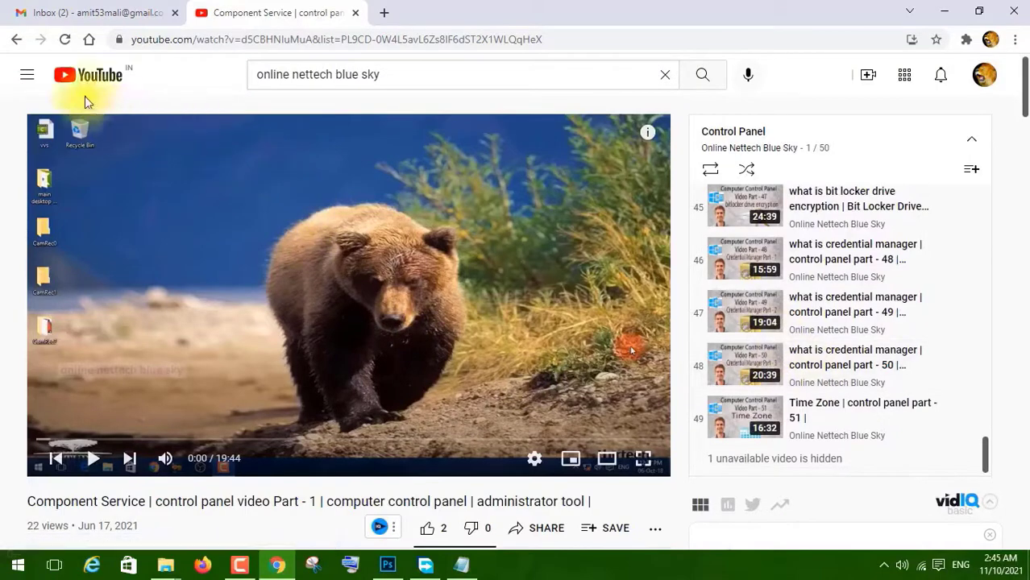
pyautogui.click(18, 40)
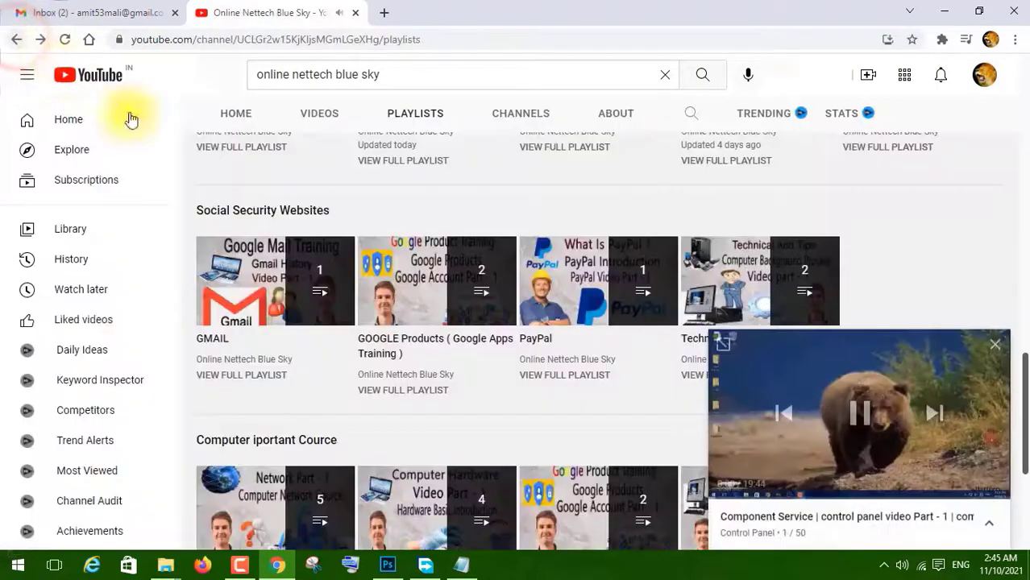
pyautogui.click(996, 349)
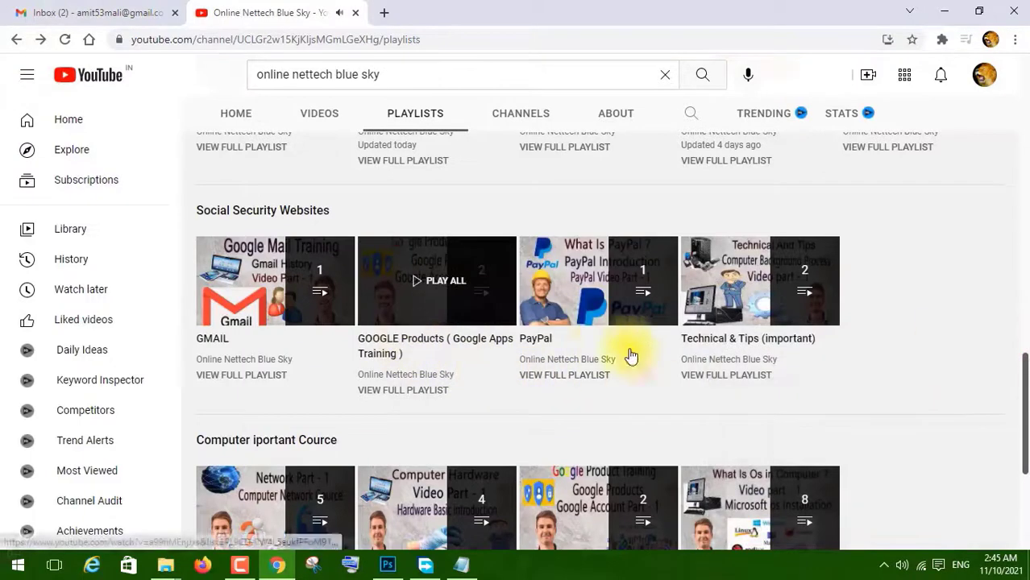
# Play the window 7 Basic playlist from the Window OS Training section and pause its first video.
pyautogui.scroll(-3, 737, 416)
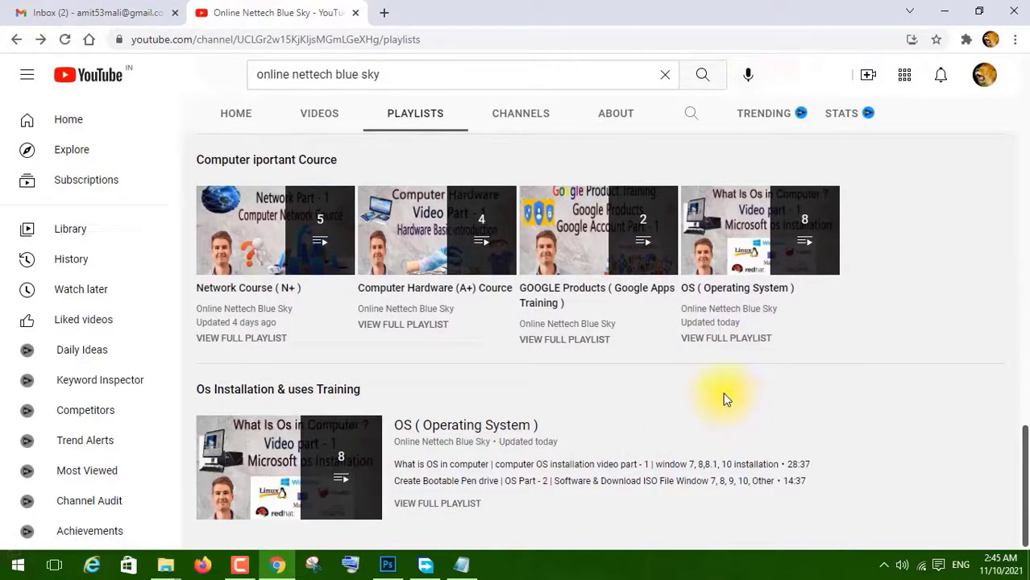
pyautogui.scroll(3, 695, 386)
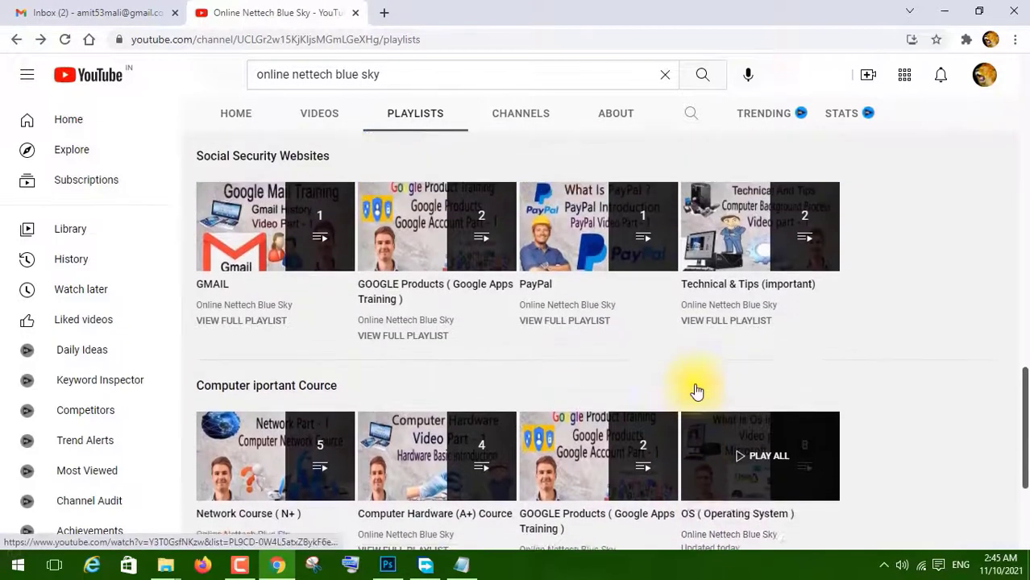
pyautogui.scroll(4, 695, 391)
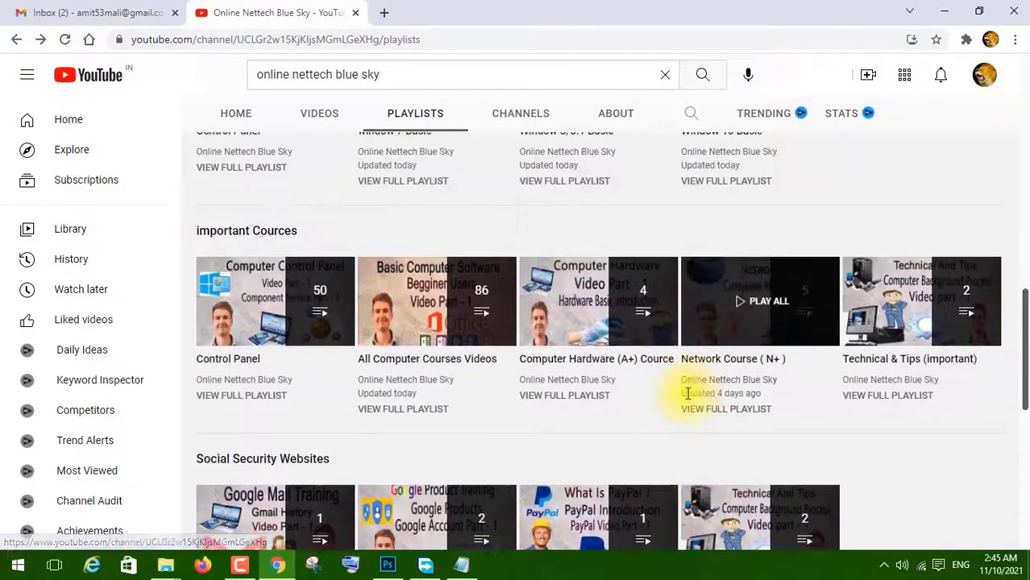
pyautogui.scroll(3, 737, 409)
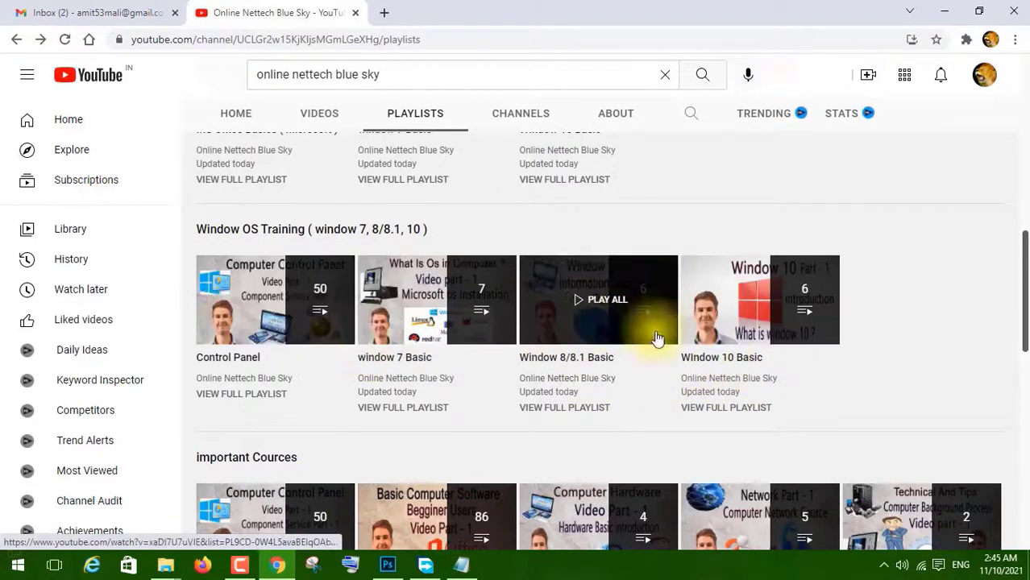
pyautogui.click(416, 310)
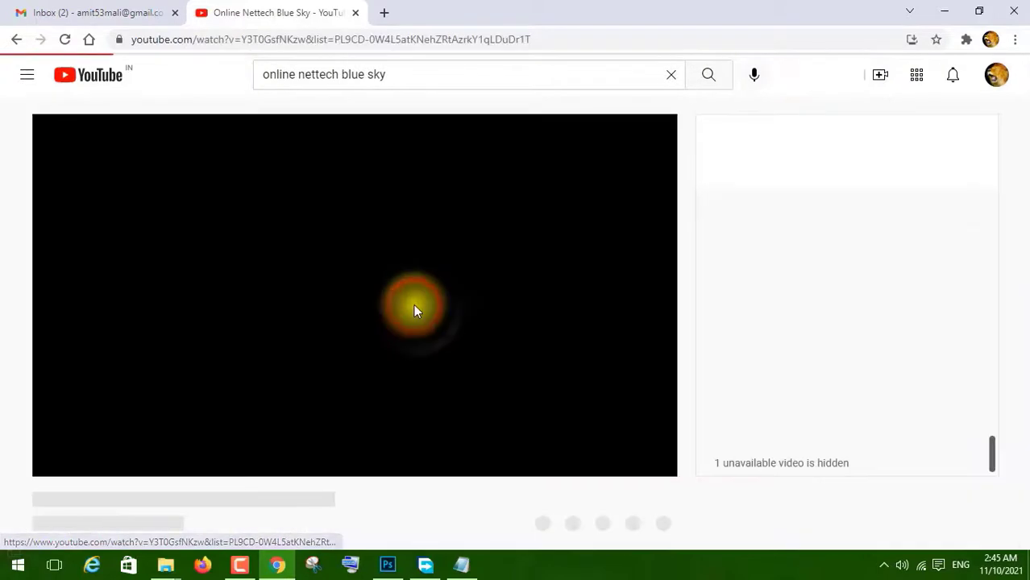
pyautogui.click(88, 457)
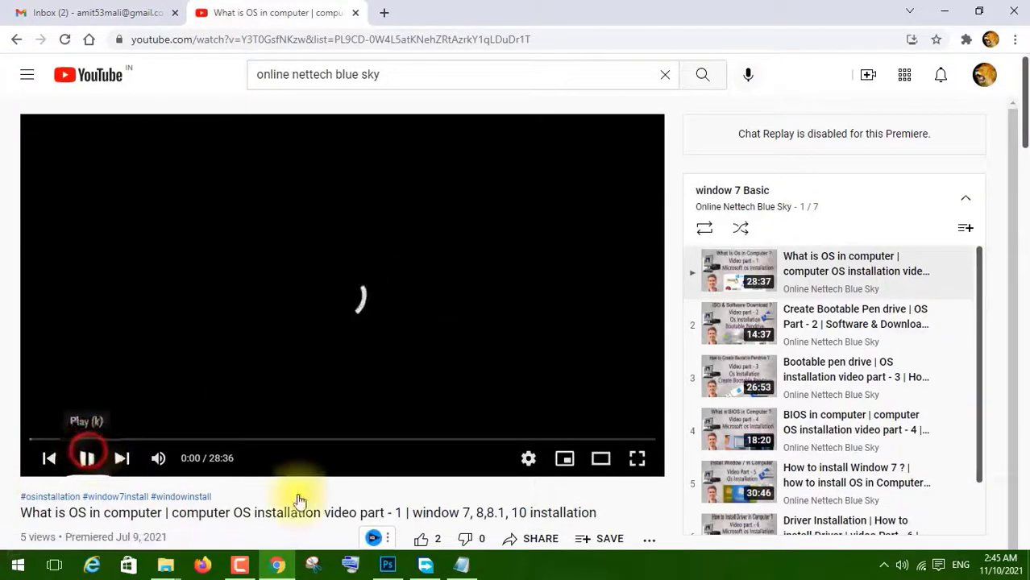
# Look through the videos in the window 7 Basic playlist, return to the channel's playlists and close the miniplayer.
pyautogui.scroll(-1, 861, 325)
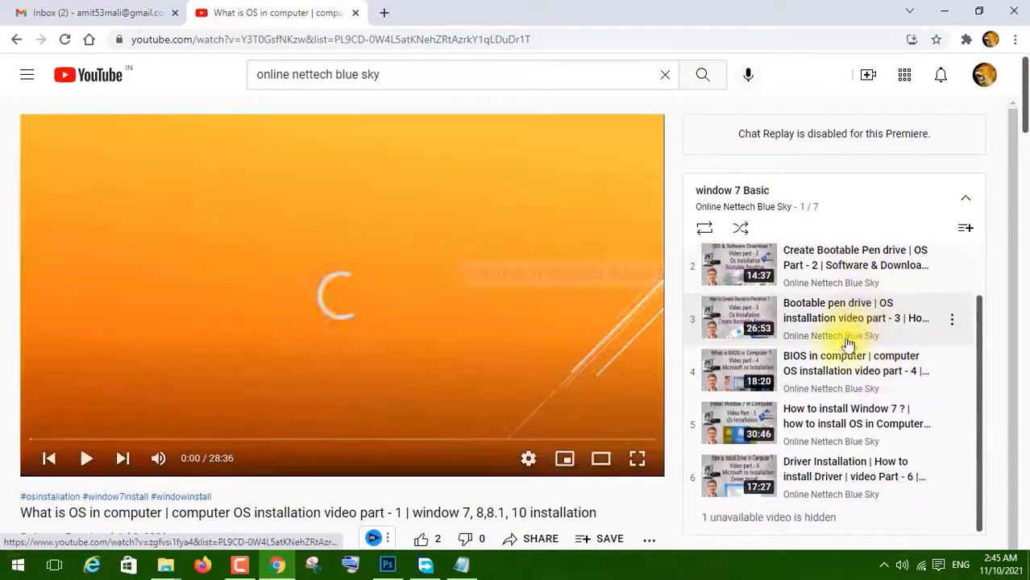
pyautogui.scroll(-1, 798, 315)
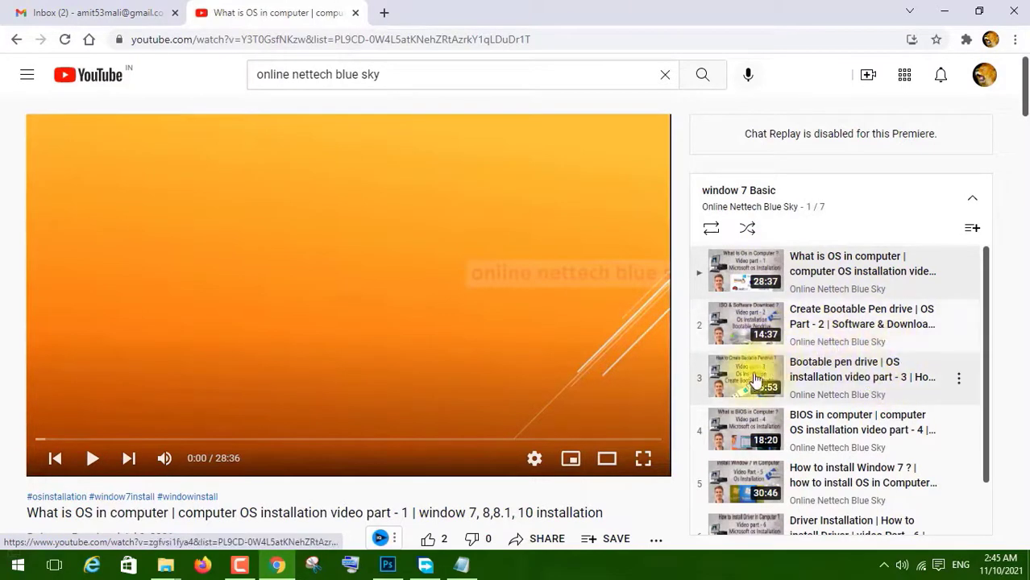
pyautogui.scroll(-2, 877, 397)
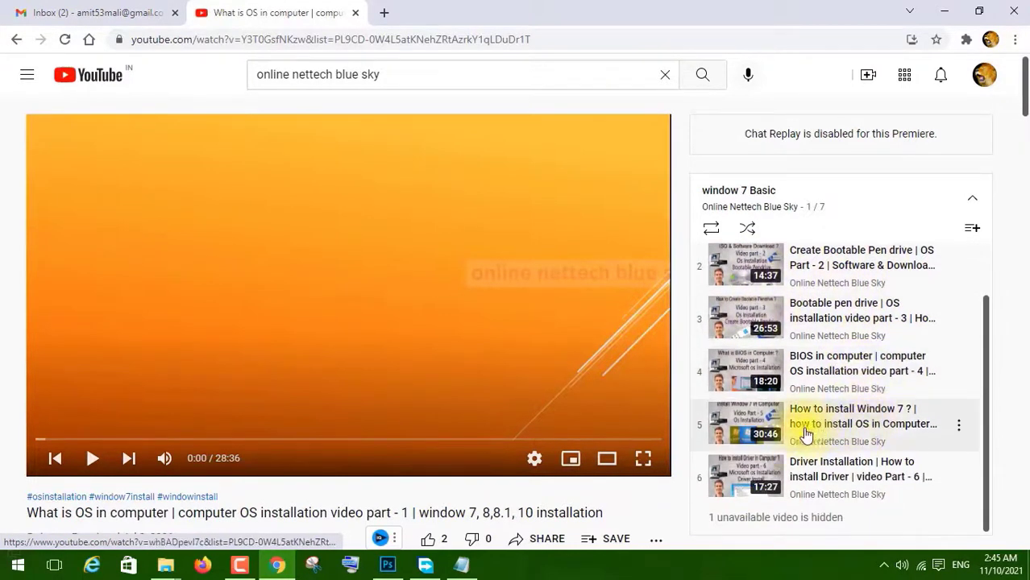
pyautogui.click(14, 39)
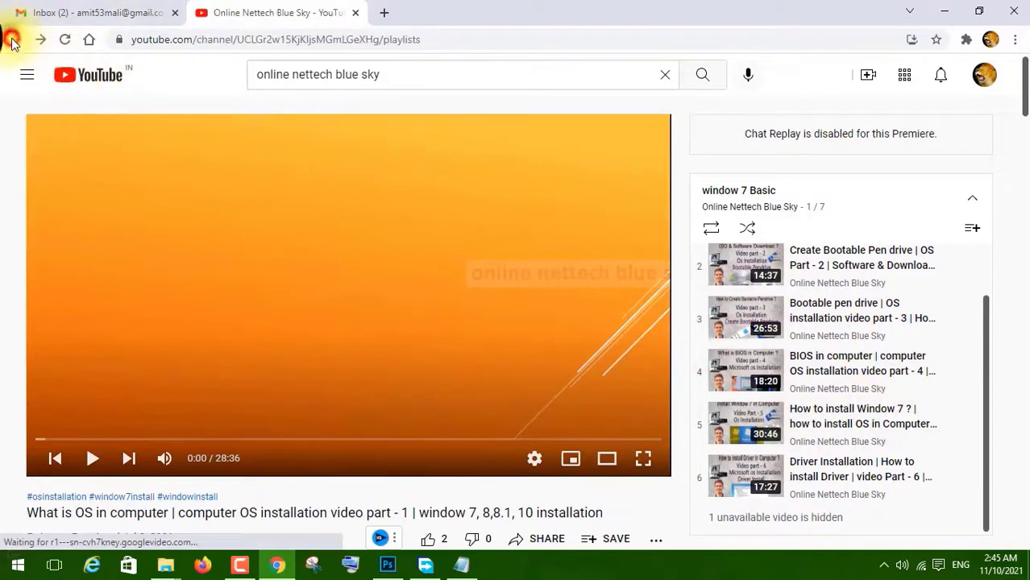
pyautogui.click(999, 347)
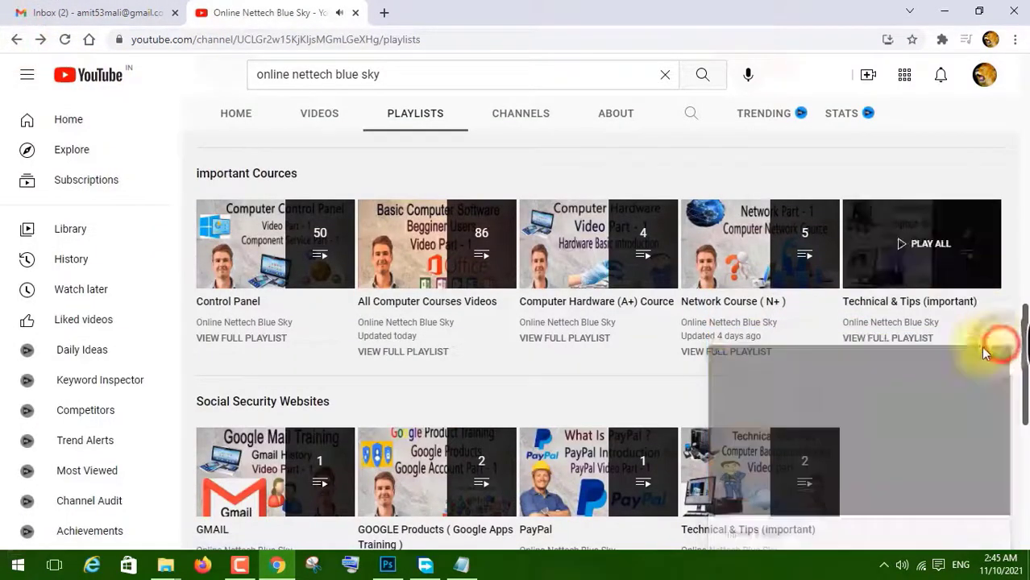
# Look through the channel's playlist sections down to Os Installation & uses Training and return to the channel header.
pyautogui.scroll(-2, 696, 385)
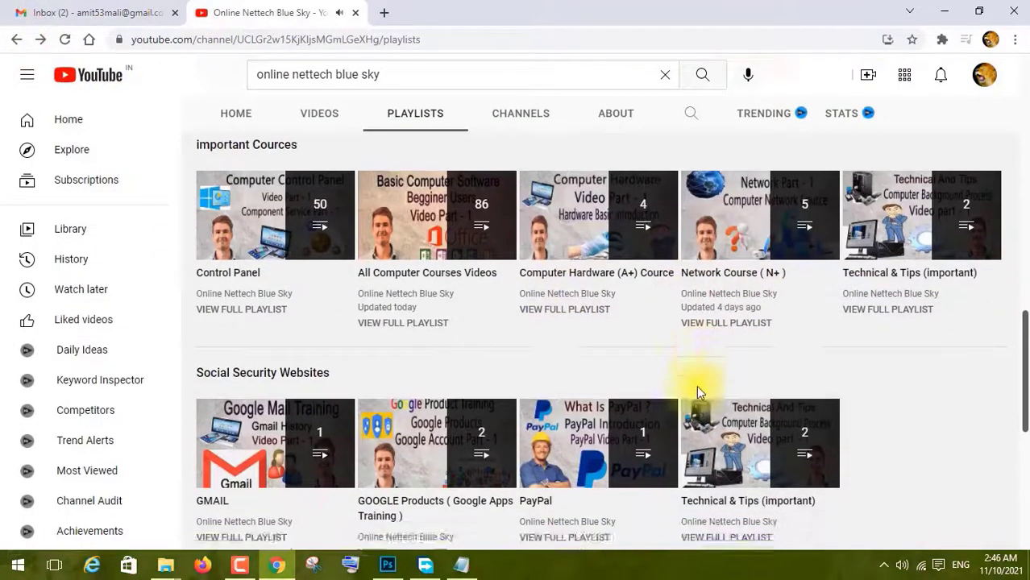
pyautogui.scroll(-4, 570, 403)
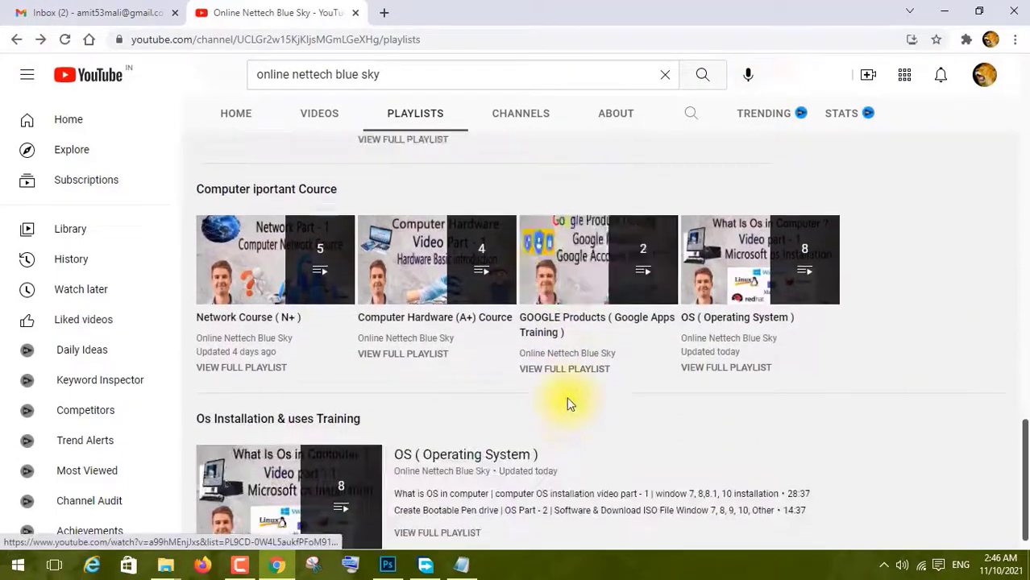
pyautogui.scroll(9, 568, 394)
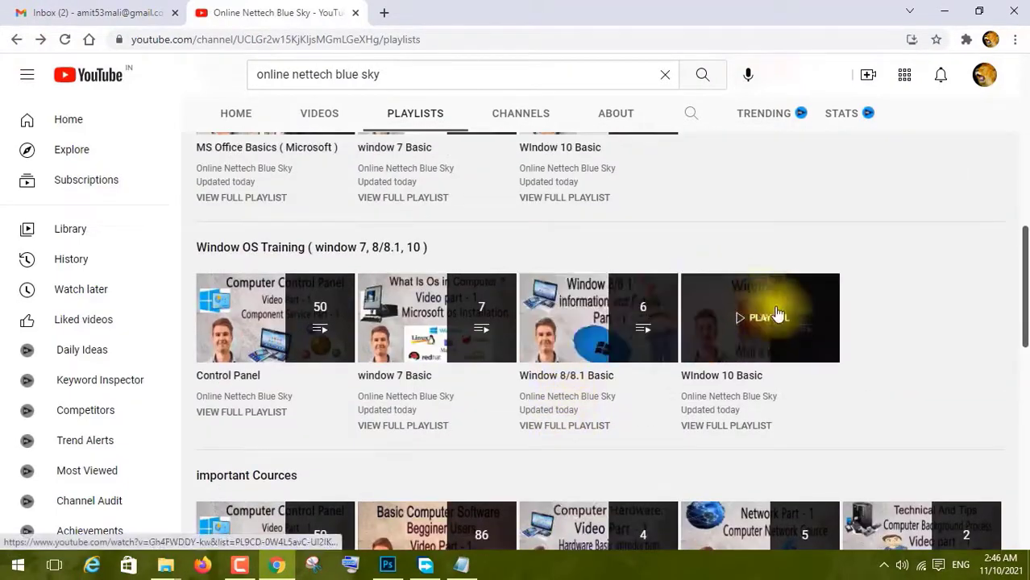
pyautogui.scroll(4, 617, 415)
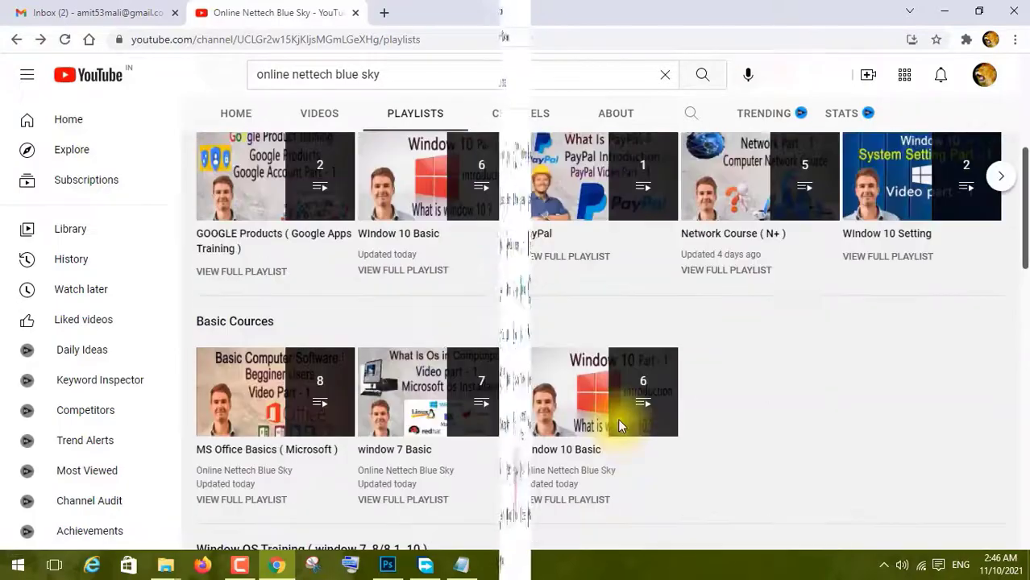
pyautogui.scroll(4, 781, 409)
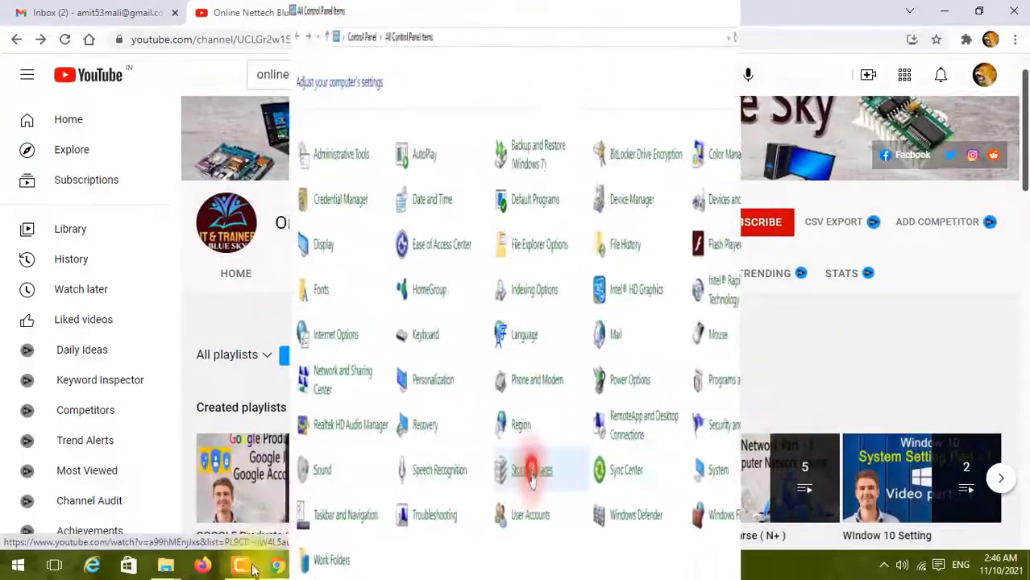
# View Storage Spaces from the Control Panel items, return to Control Panel home and open Storage Spaces again.
pyautogui.click(529, 470)
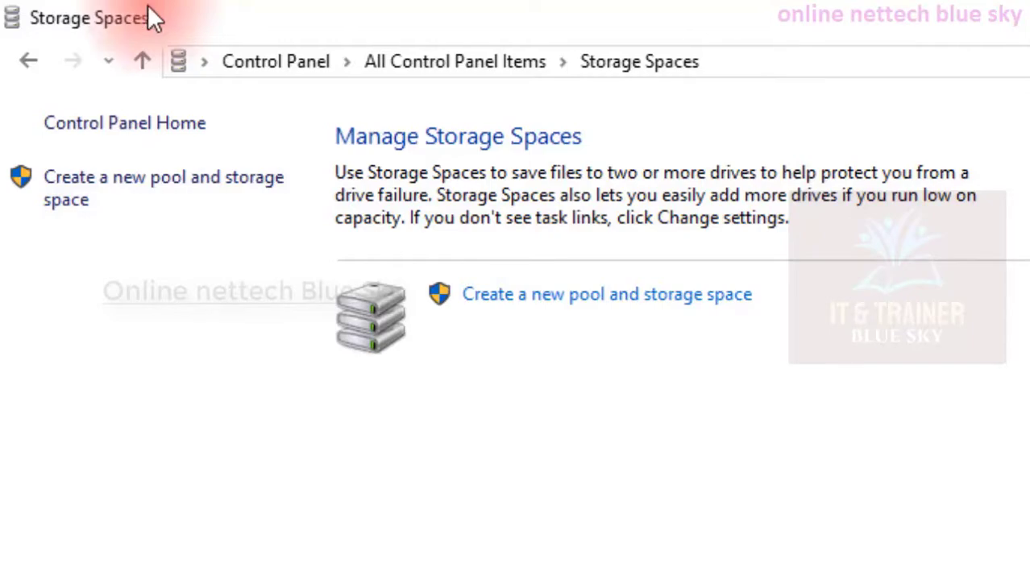
pyautogui.click(156, 125)
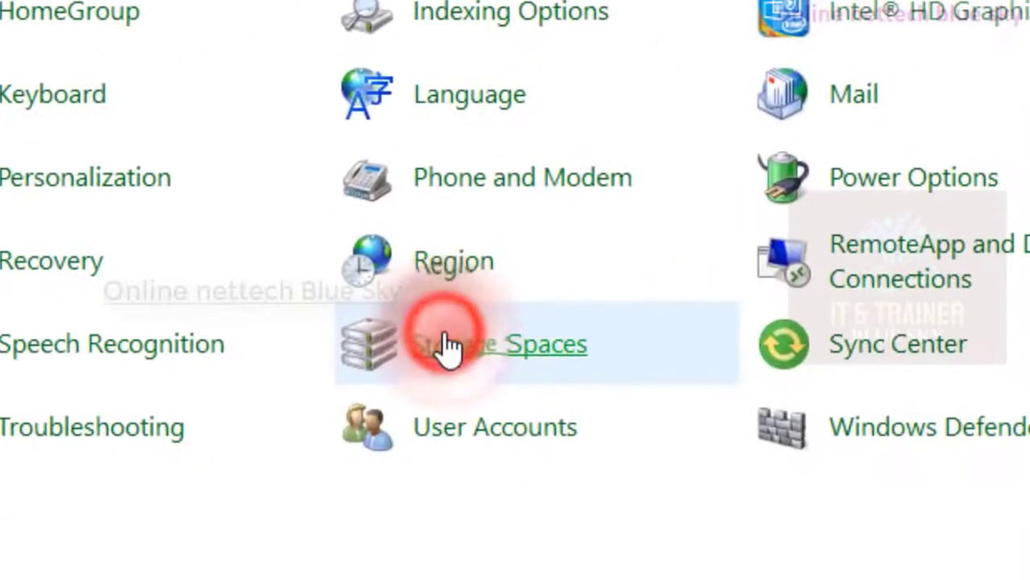
pyautogui.click(445, 346)
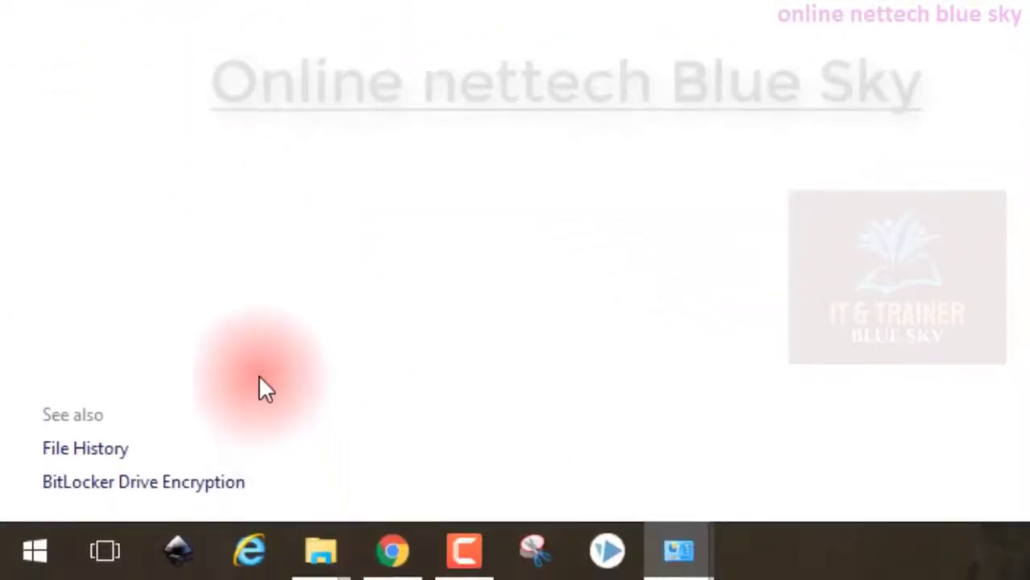
# Open the computer's Manage console and display Disk Management.
pyautogui.click(29, 564)
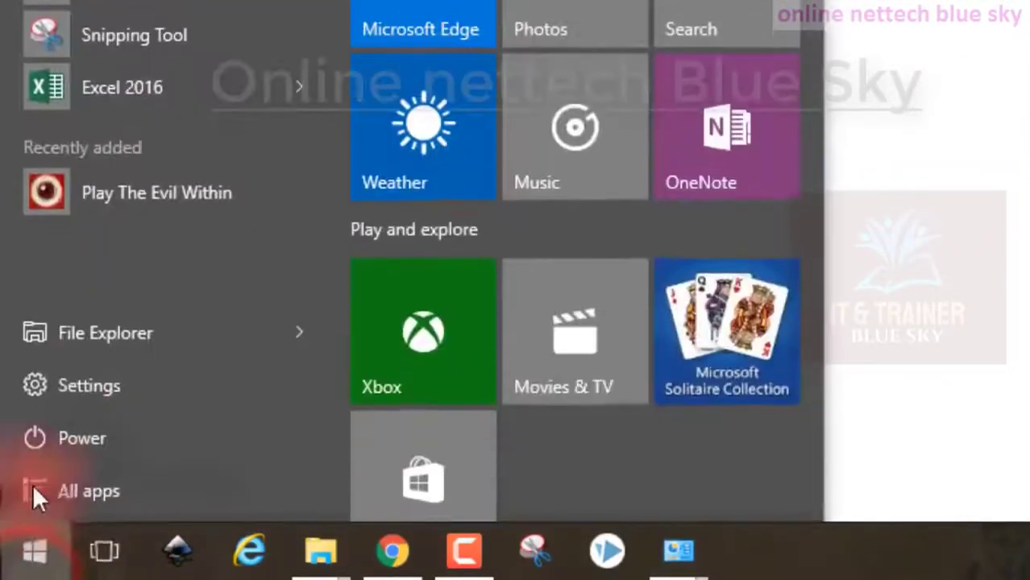
pyautogui.rightClick(66, 355)
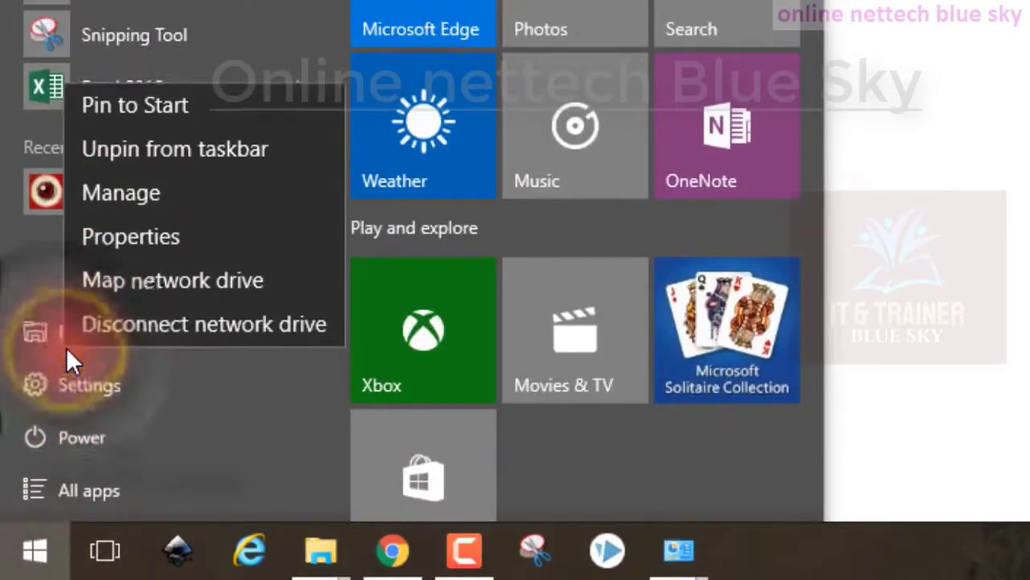
pyautogui.click(132, 206)
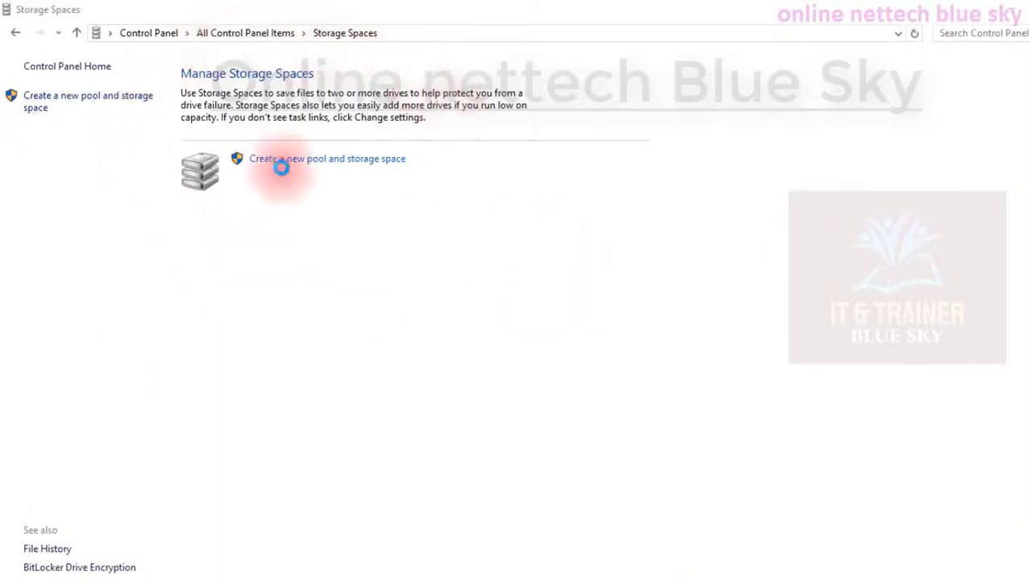
pyautogui.click(78, 219)
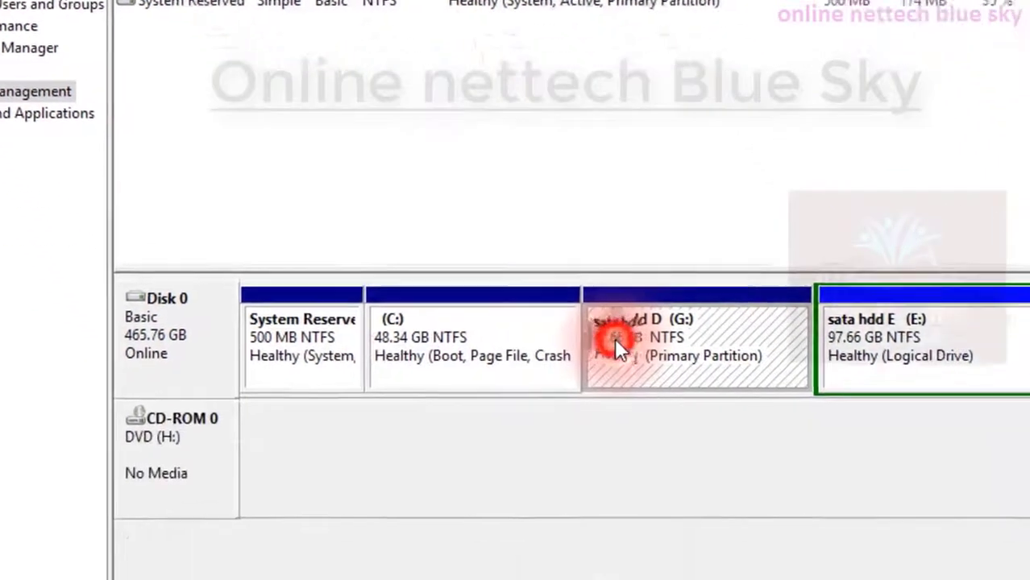
# Check the available volume commands for the sata hdd D (G:) and C: partitions without applying any.
pyautogui.rightClick(727, 532)
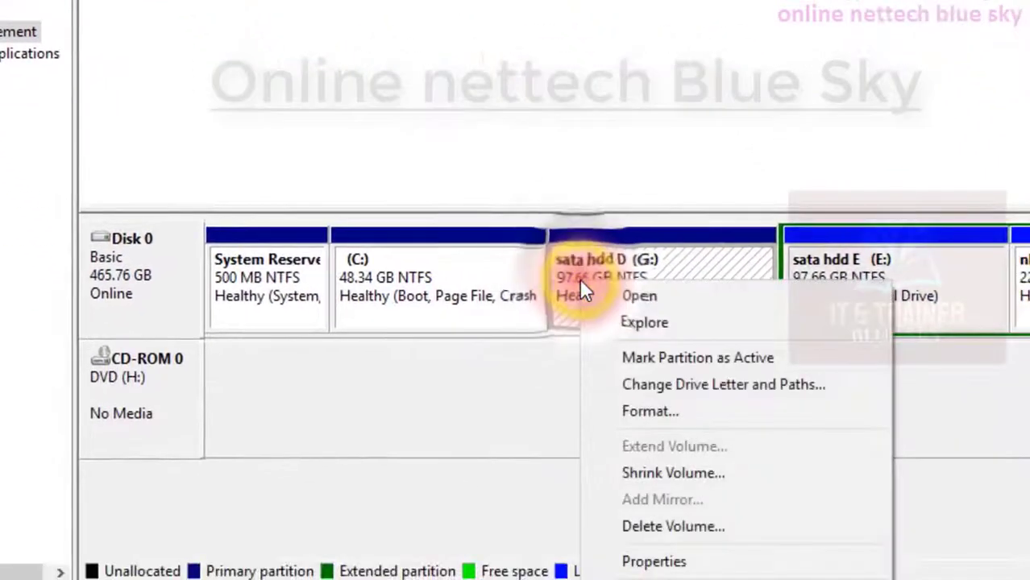
pyautogui.click(472, 382)
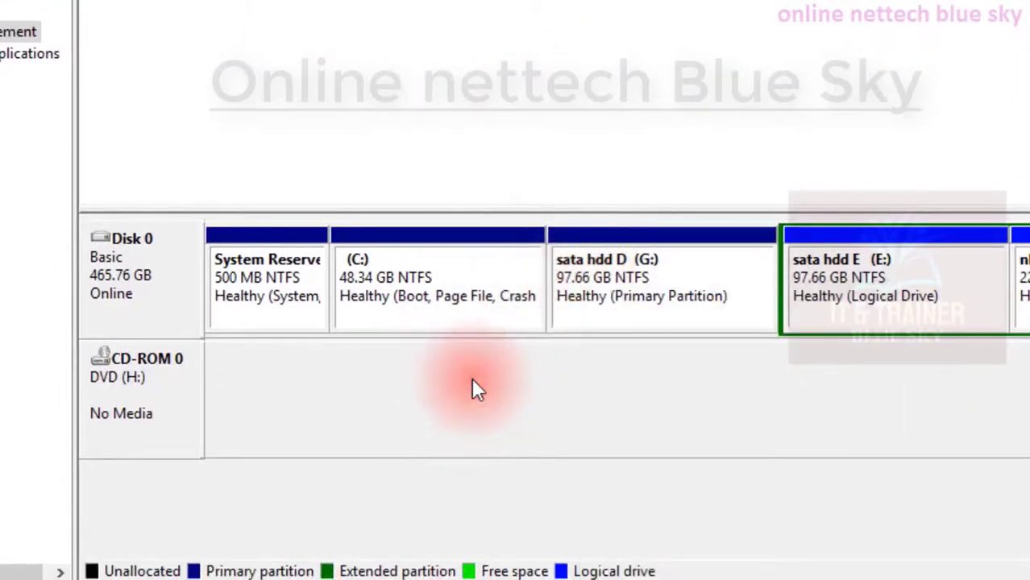
pyautogui.rightClick(368, 270)
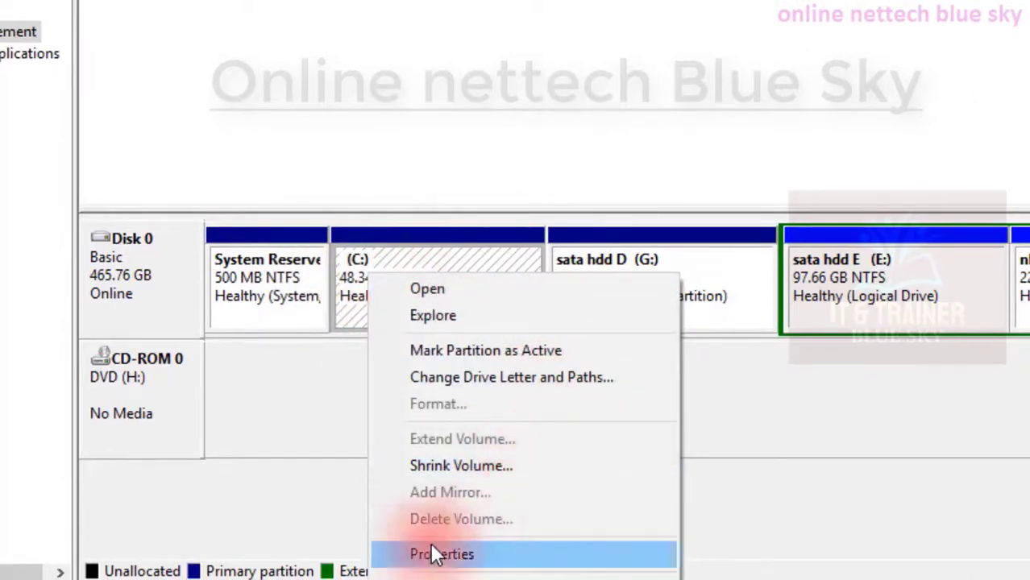
pyautogui.click(800, 486)
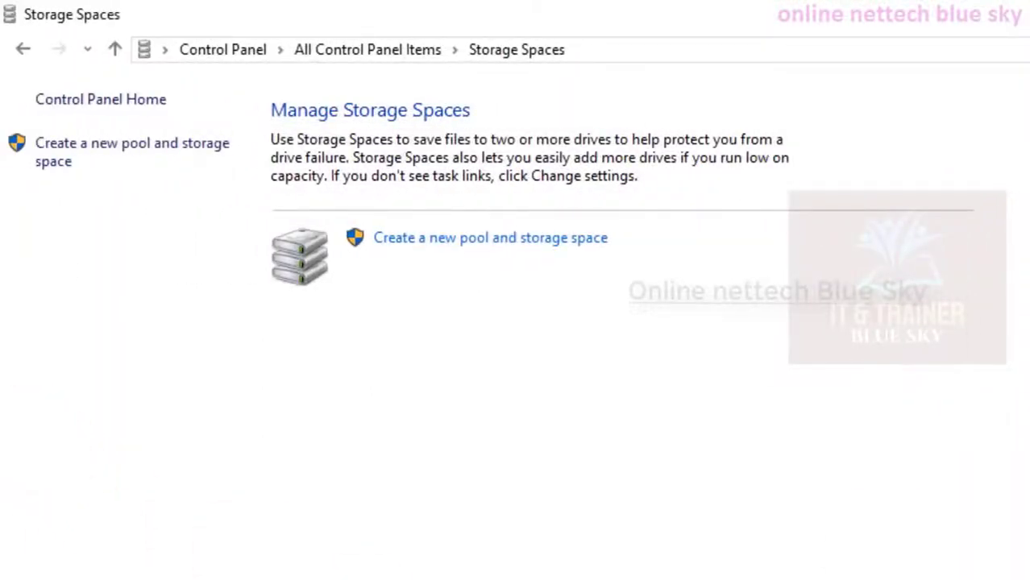
# Show the drives under This PC in File Explorer, select sata hdd E (E:), and switch back to Storage Spaces.
pyautogui.press('super')
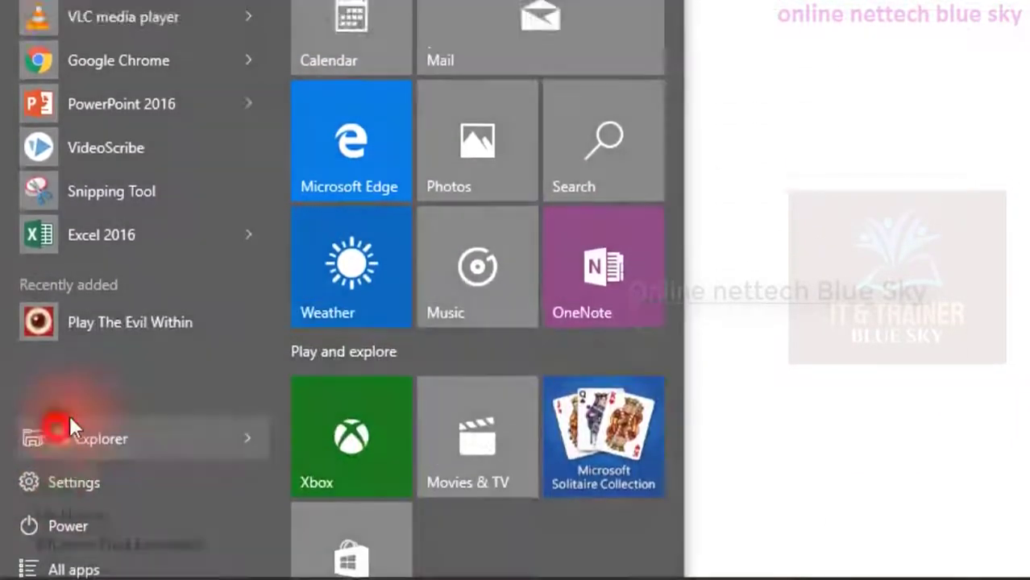
pyautogui.click(51, 428)
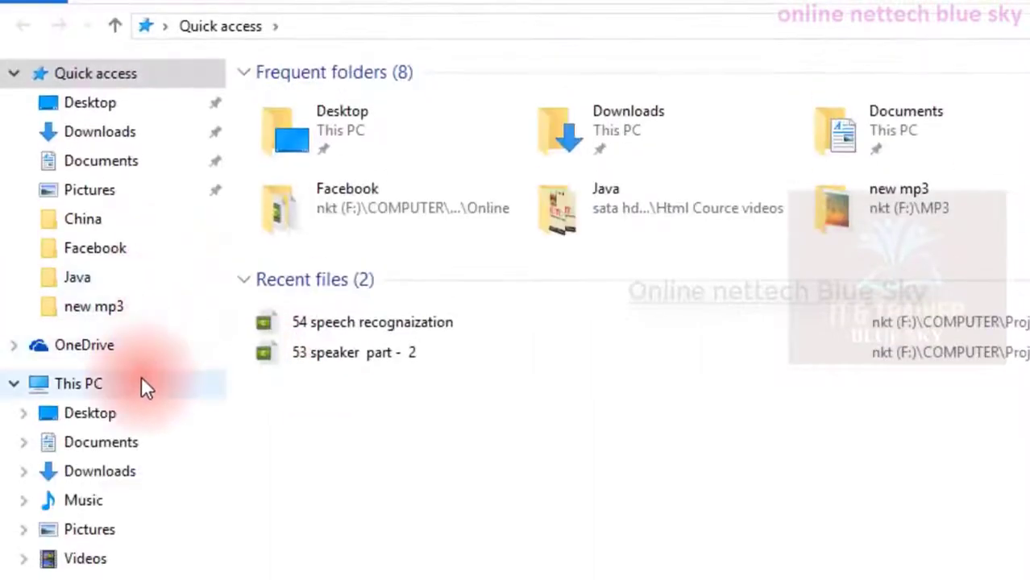
pyautogui.click(133, 331)
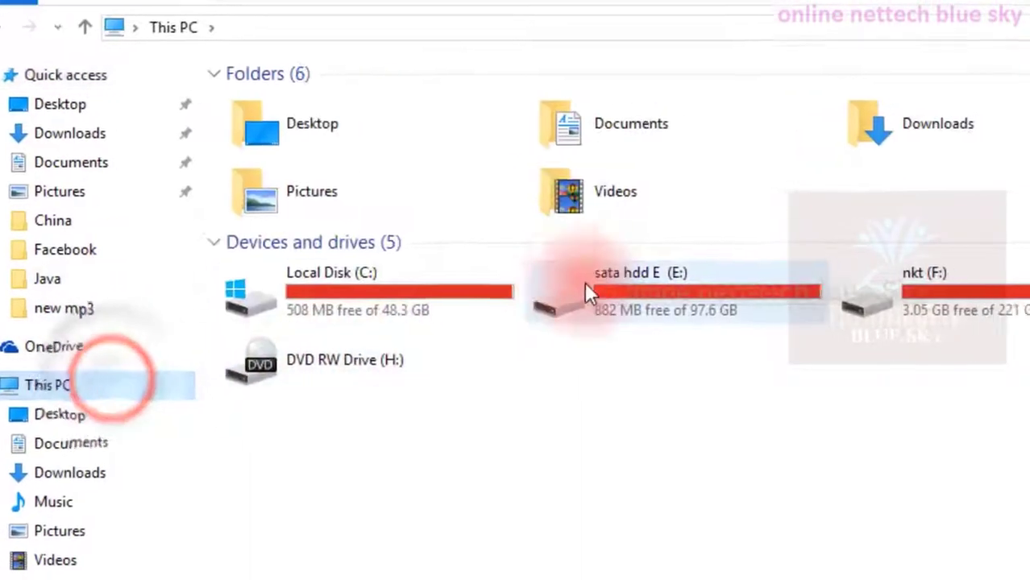
pyautogui.click(584, 283)
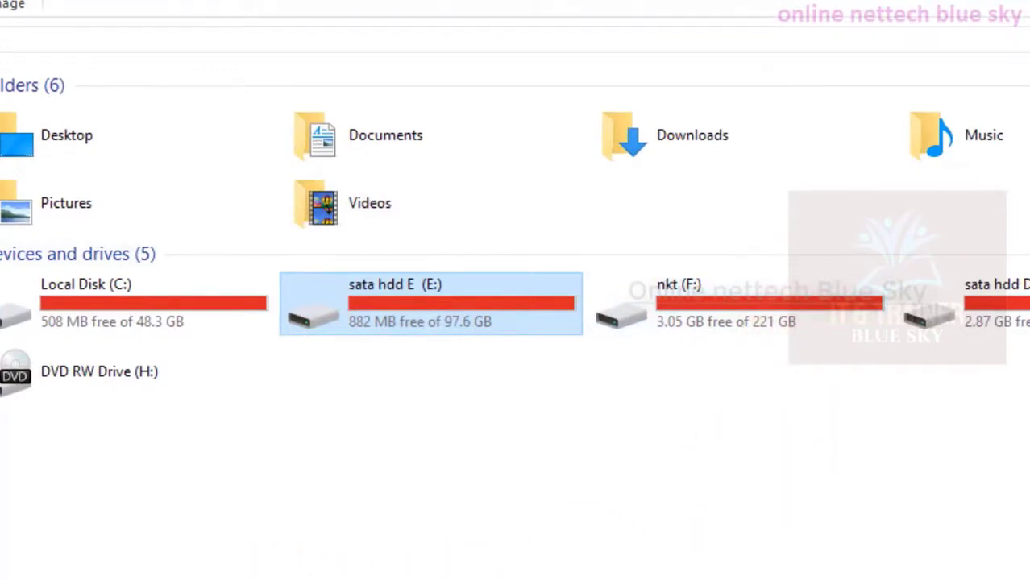
pyautogui.moveTo(52, 579); pyautogui.dragTo(168, 579)
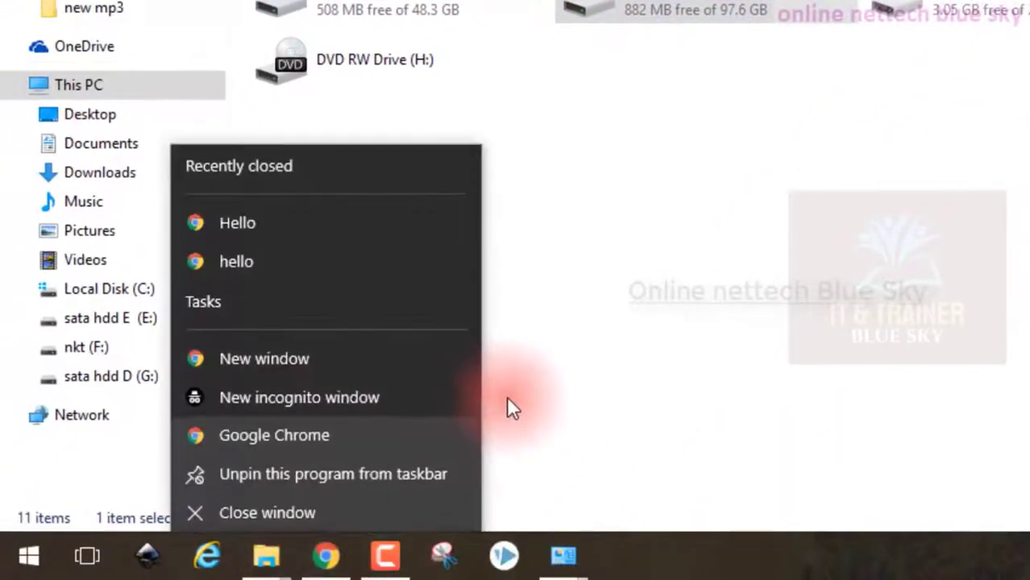
pyautogui.click(545, 418)
pyautogui.moveTo(582, 533)
pyautogui.click(693, 456)
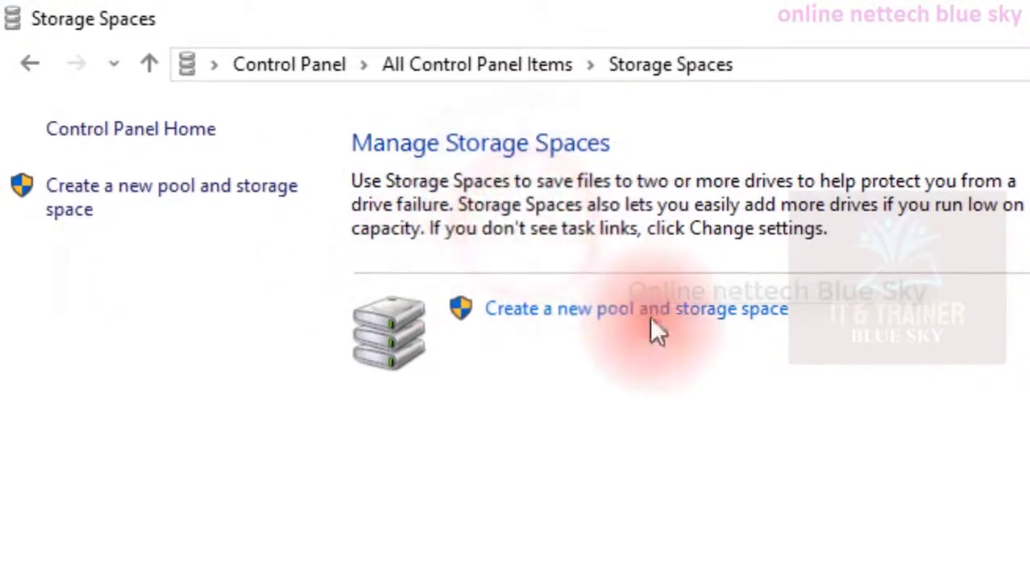
# Try to create a new pool and storage space, go back to Storage Spaces, and return to All Control Panel Items.
pyautogui.click(594, 317)
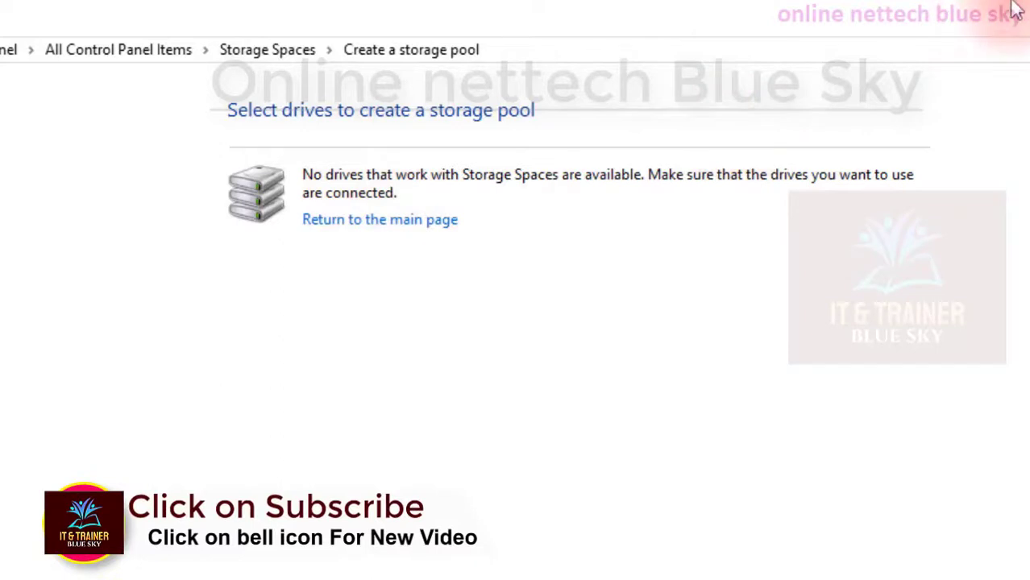
pyautogui.hotkey('alt', 'Left')
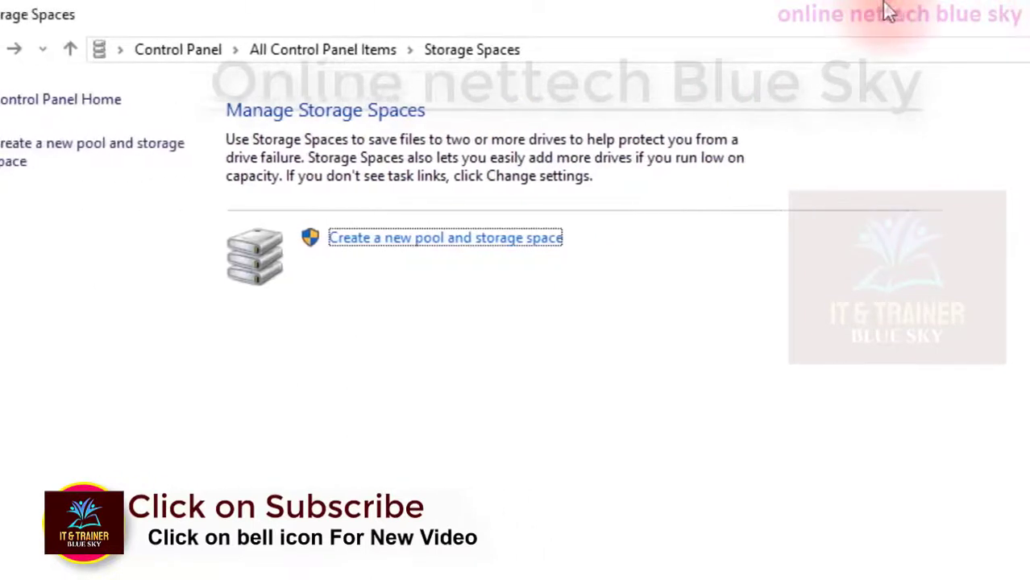
pyautogui.click(545, 375)
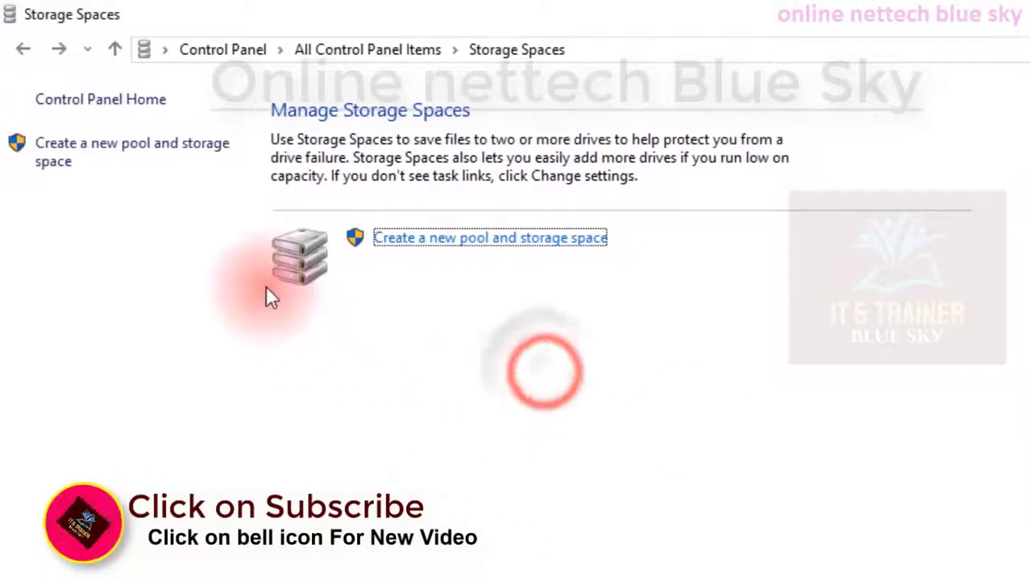
pyautogui.click(142, 153)
pyautogui.click(115, 46)
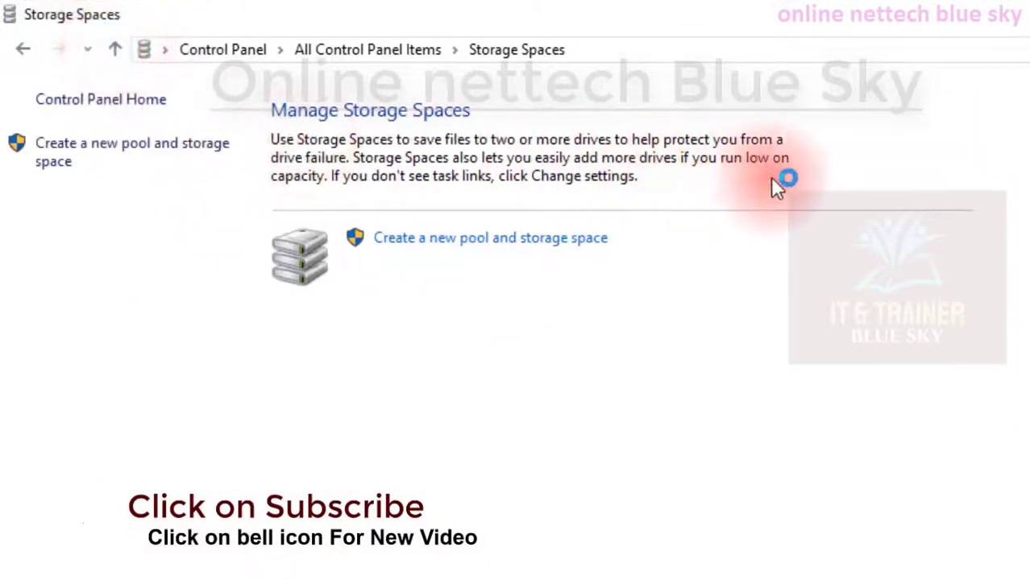
pyautogui.click(115, 48)
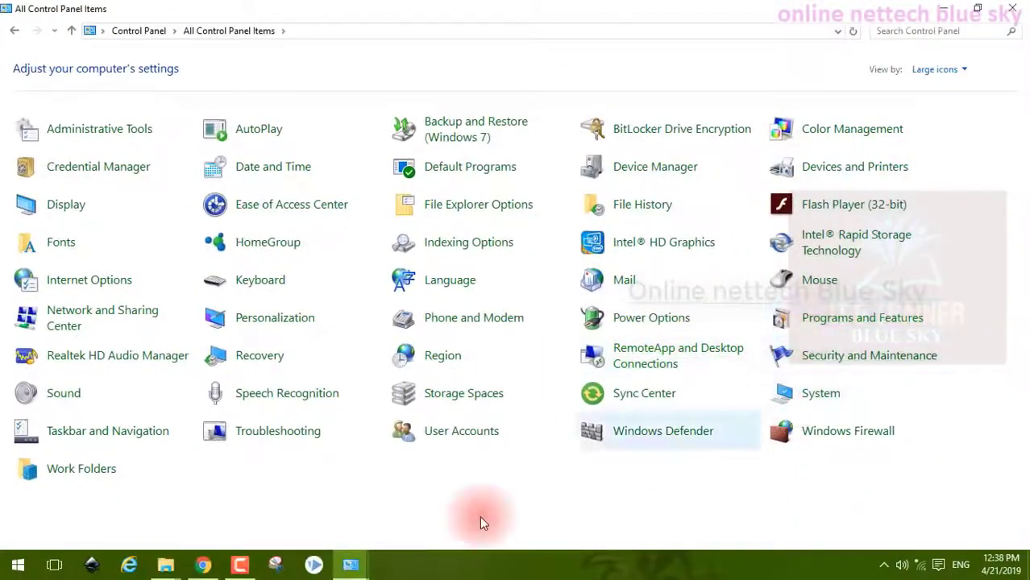
# View Storage Spaces and Sync Center in turn, returning to Control Panel home after each.
pyautogui.click(427, 395)
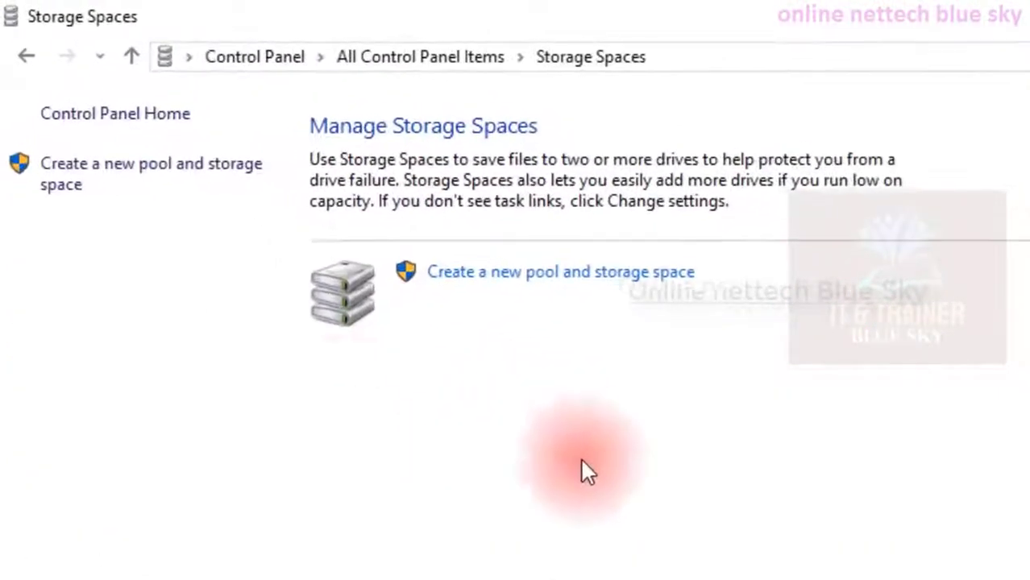
pyautogui.click(165, 119)
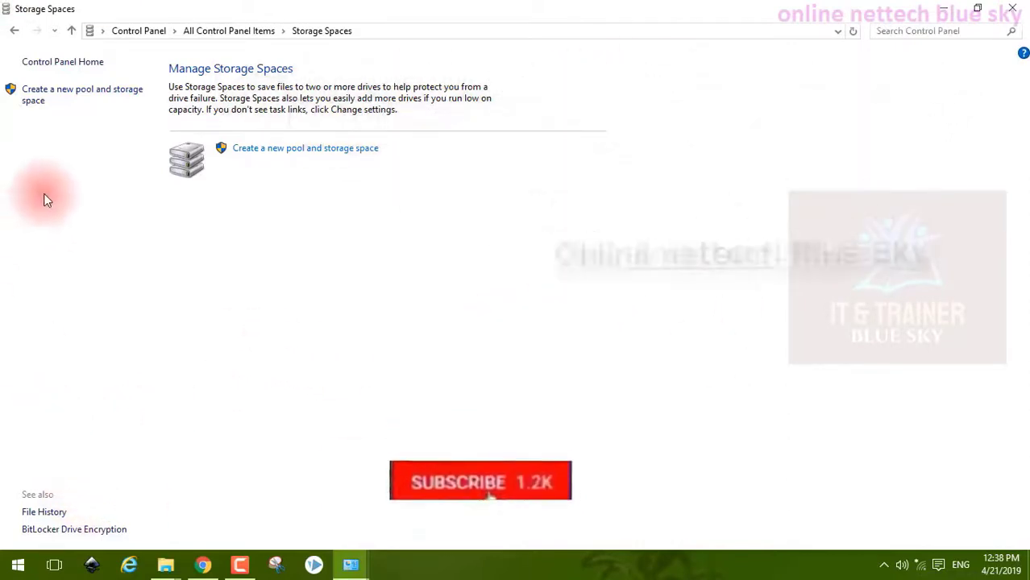
pyautogui.click(45, 63)
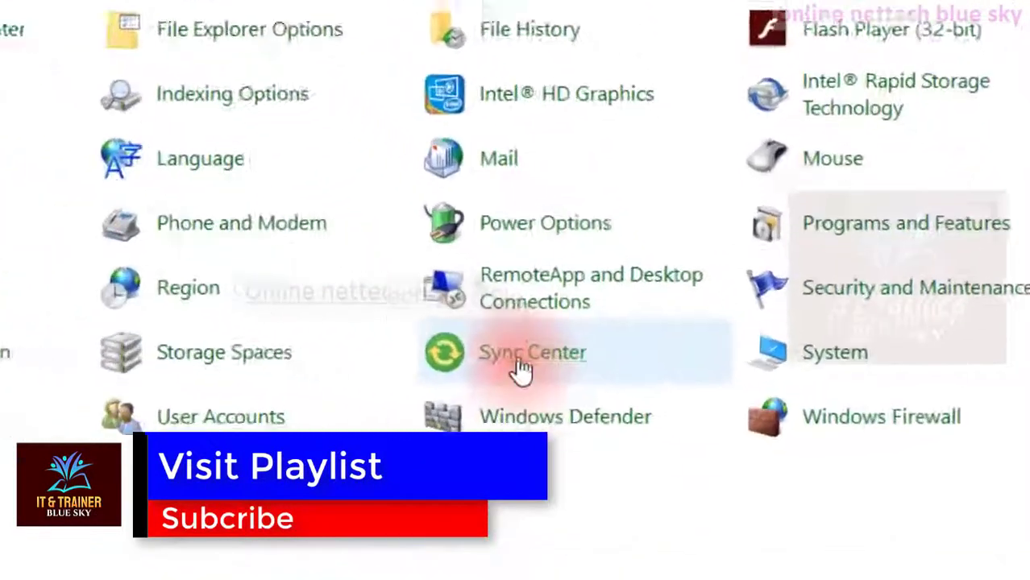
pyautogui.click(522, 370)
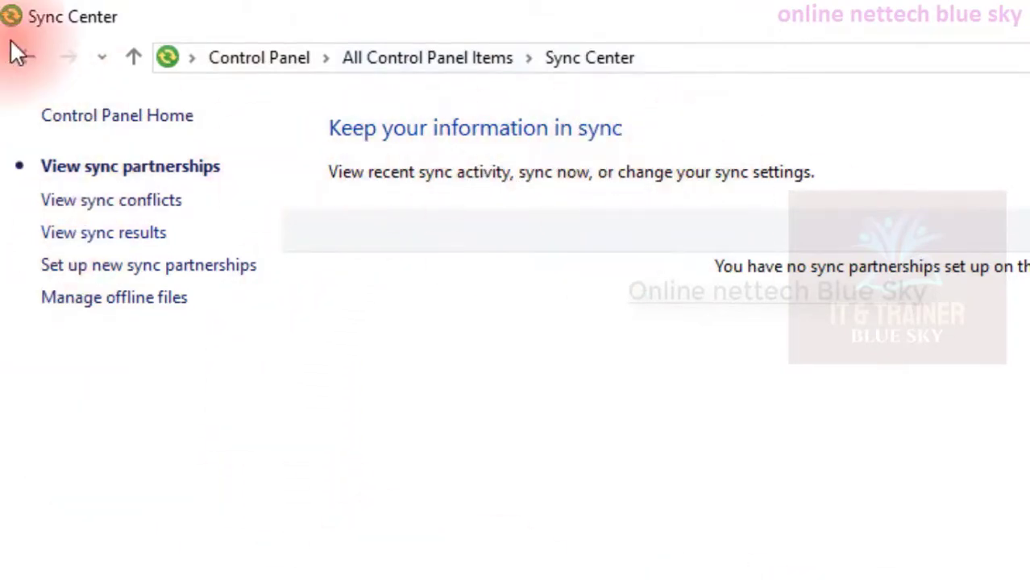
pyautogui.click(91, 115)
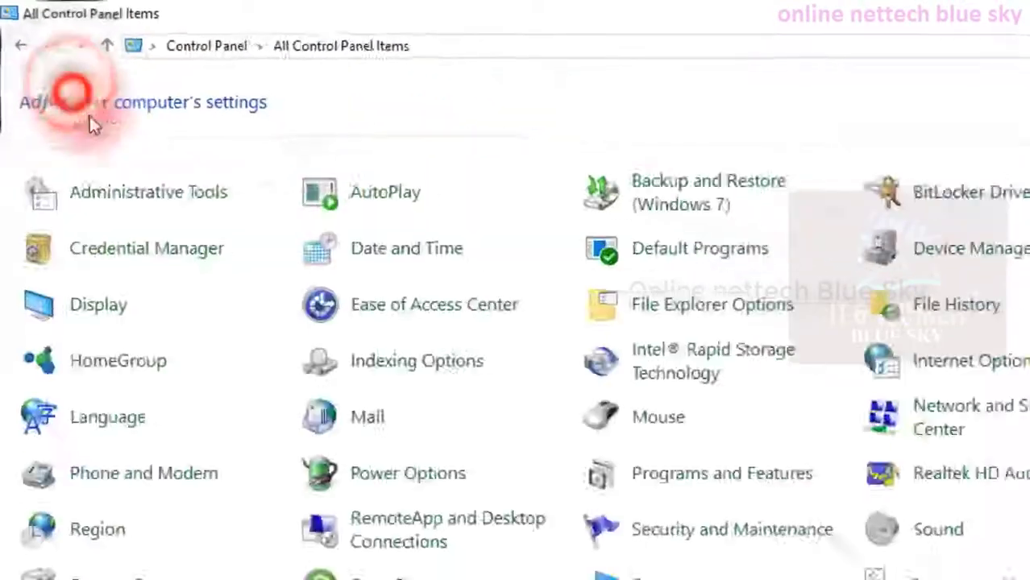